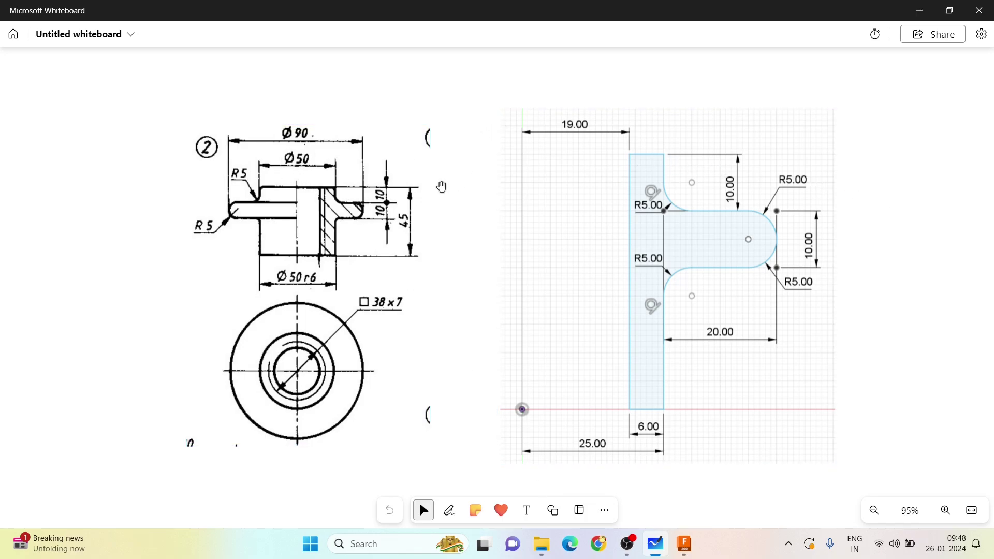
# Step: Zoom the whiteboard in and out to inspect the bushing drawing and its dimensioned profile
pyautogui.keyDown('ctrl'); pyautogui.scroll(-1, 339, 244); pyautogui.keyUp('ctrl')
pyautogui.keyDown('ctrl'); pyautogui.scroll(3, 345, 251); pyautogui.keyUp('ctrl')
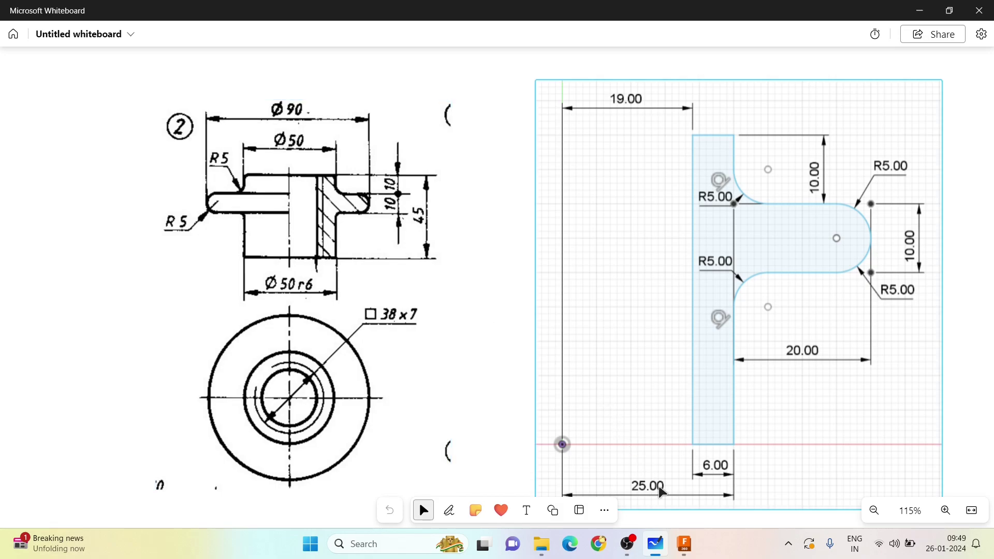
# Step: Switch to Fusion 360 and begin a sketch on the XZ origin plane
pyautogui.click(692, 550)
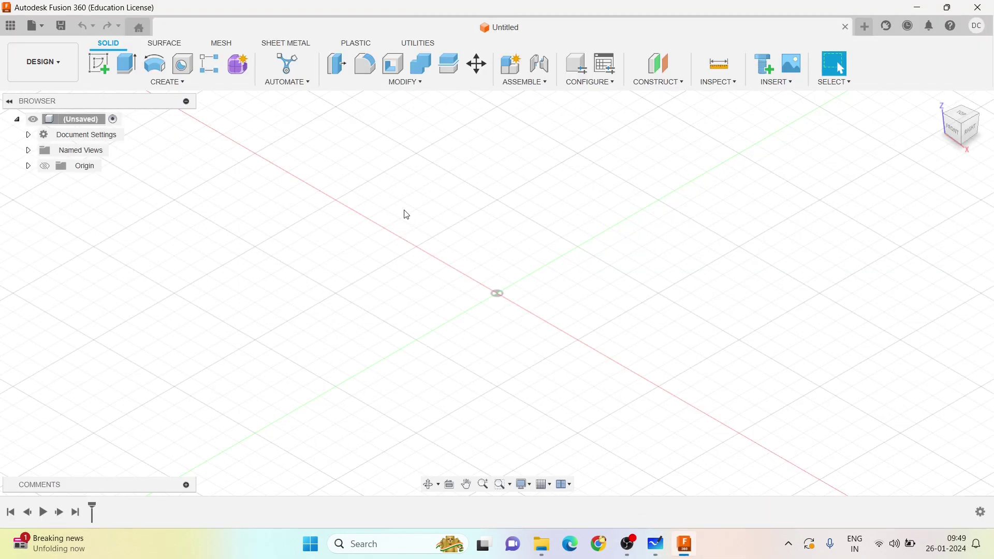
pyautogui.click(99, 66)
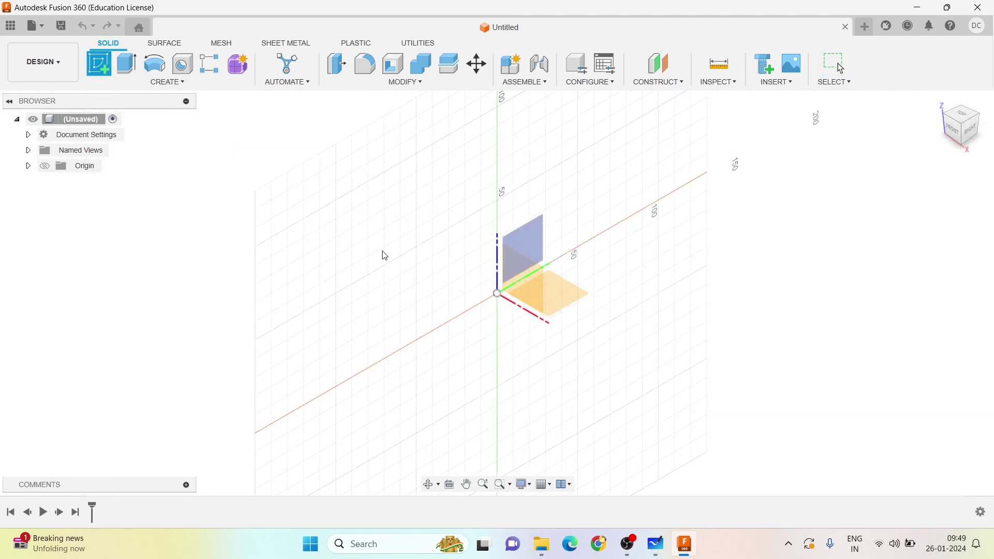
pyautogui.click(522, 274)
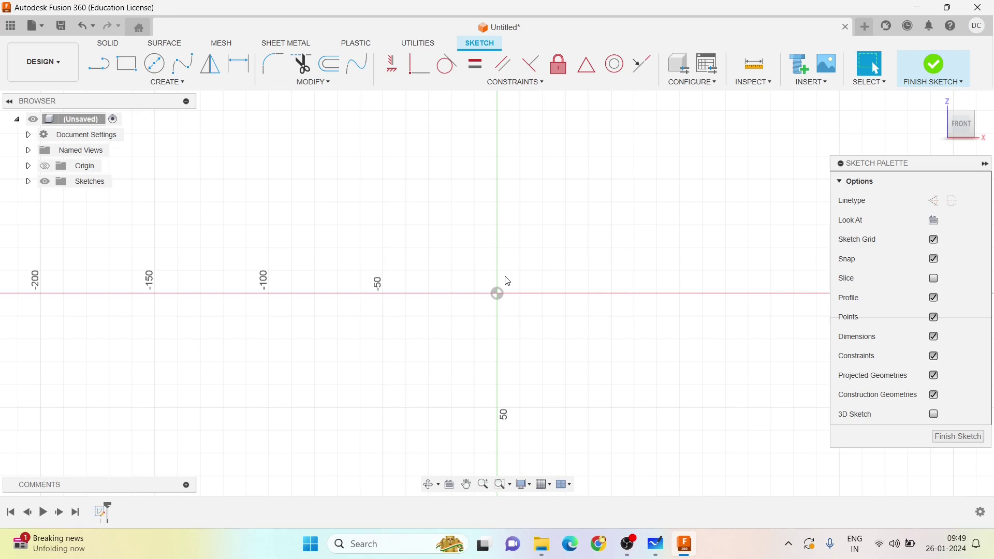
# Step: Start the outline at the origin with a 45 mm vertical line at 90°
pyautogui.moveTo(559, 271)
pyautogui.mouseDown(button='middle')
pyautogui.moveTo(394, 342)
pyautogui.moveTo(396, 351)
pyautogui.mouseUp(button='middle')
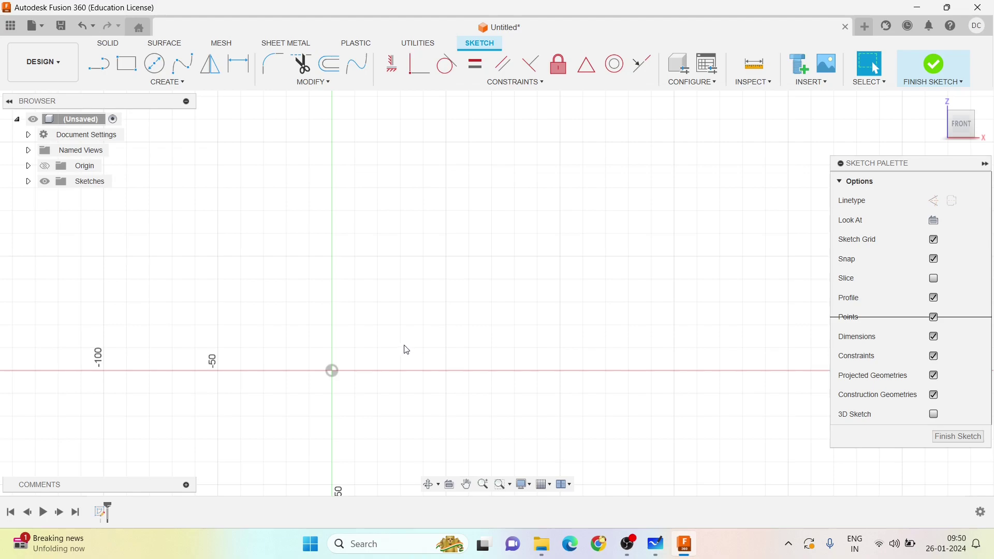
pyautogui.click(99, 64)
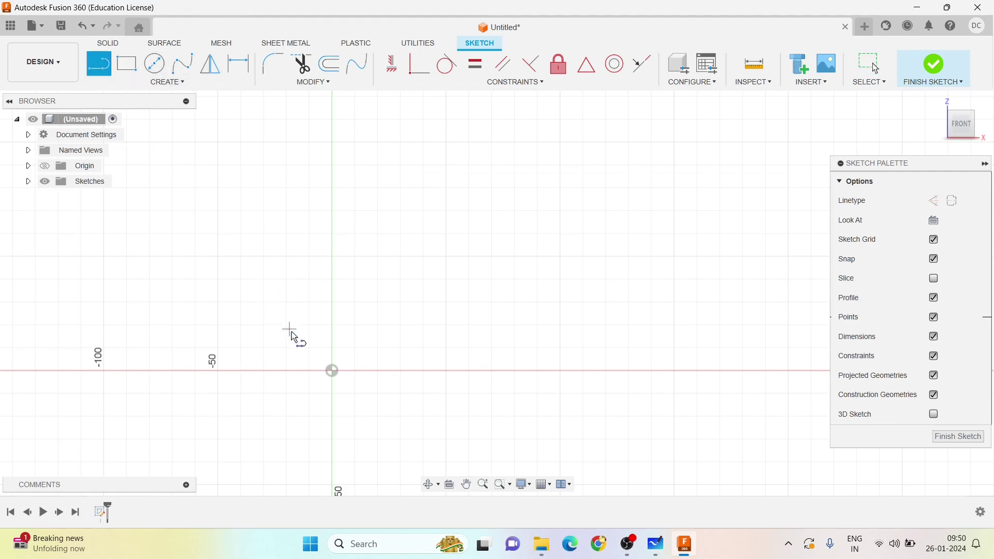
pyautogui.click(332, 371)
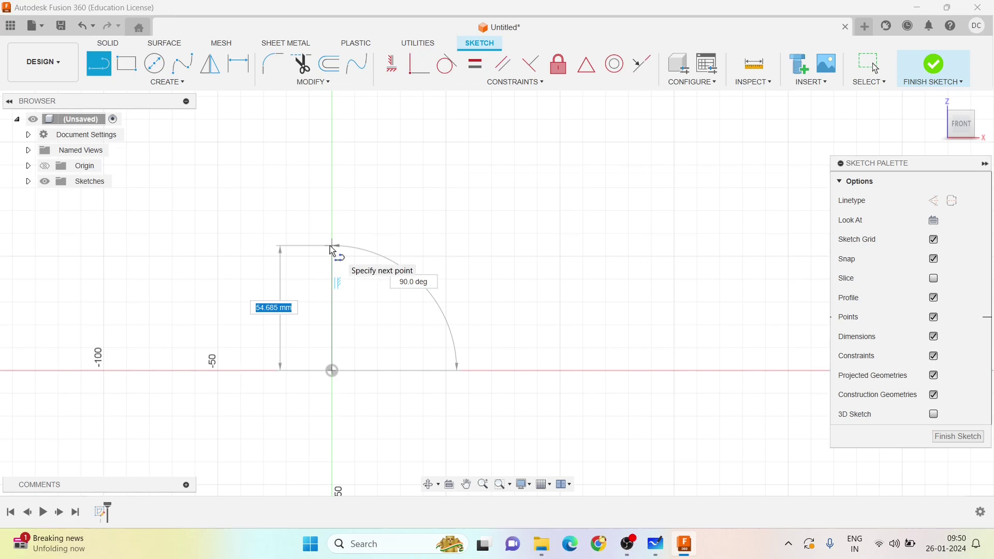
pyautogui.write('45')
pyautogui.press('Tab')
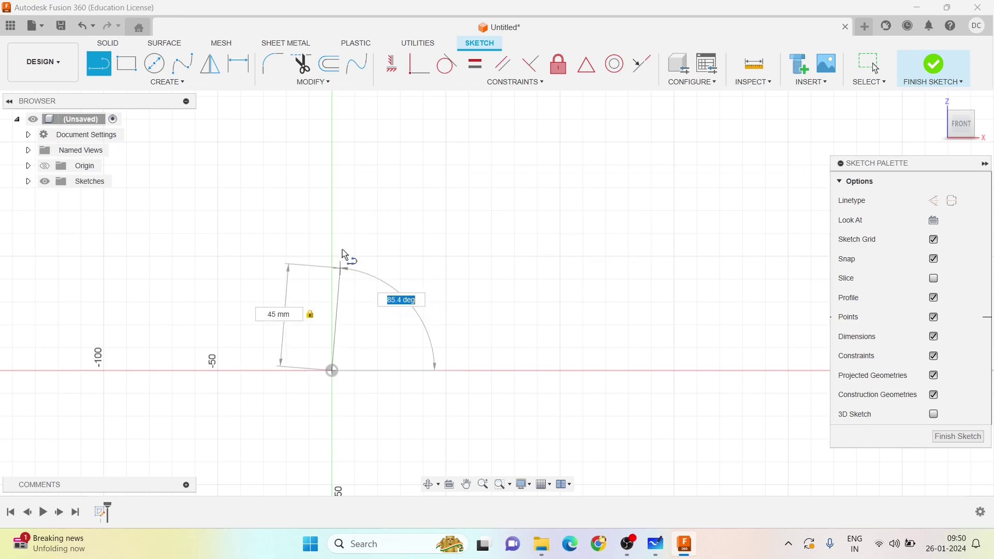
pyautogui.write('90')
pyautogui.press('Return')
pyautogui.scroll(3, 346, 257)
pyautogui.scroll(3, 352, 261)
pyautogui.moveTo(374, 313); pyautogui.dragTo(395, 226, button='middle')
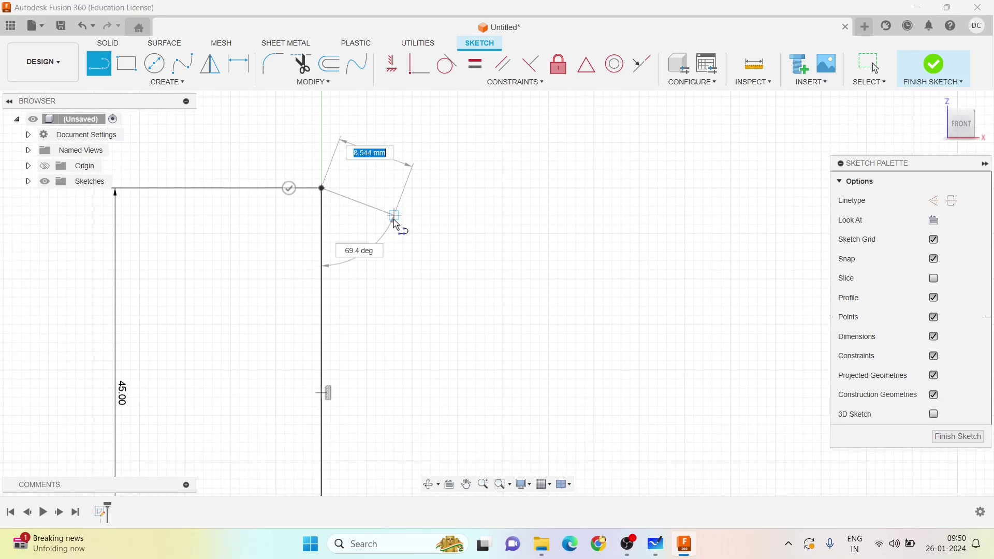
pyautogui.click(661, 550)
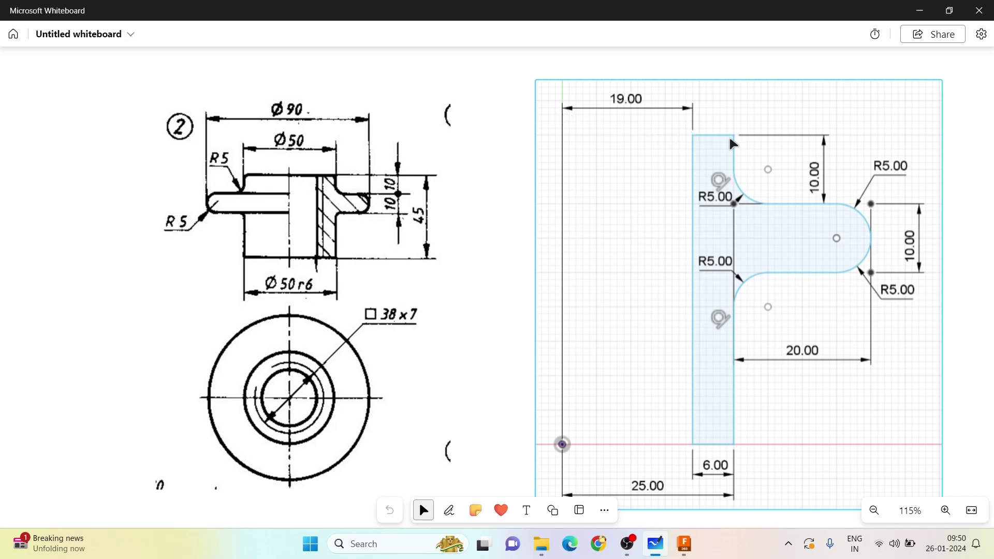
pyautogui.hotkey('alt', 'Tab')
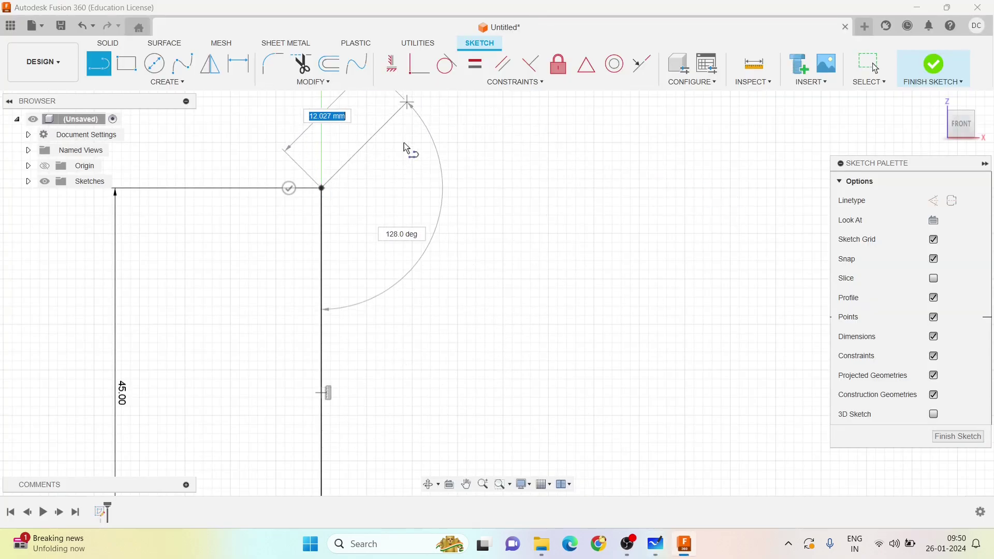
# Step: Continue the outline with 19 mm, 6 mm and 10 mm downward segments
pyautogui.write('19')
pyautogui.press('Tab')
pyautogui.press('Return')
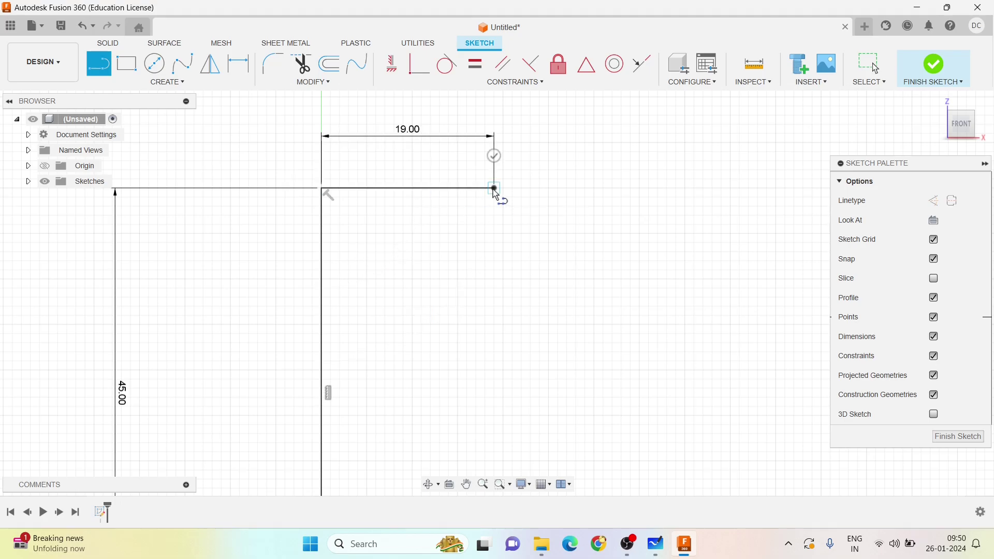
pyautogui.hotkey('alt', 'Tab')
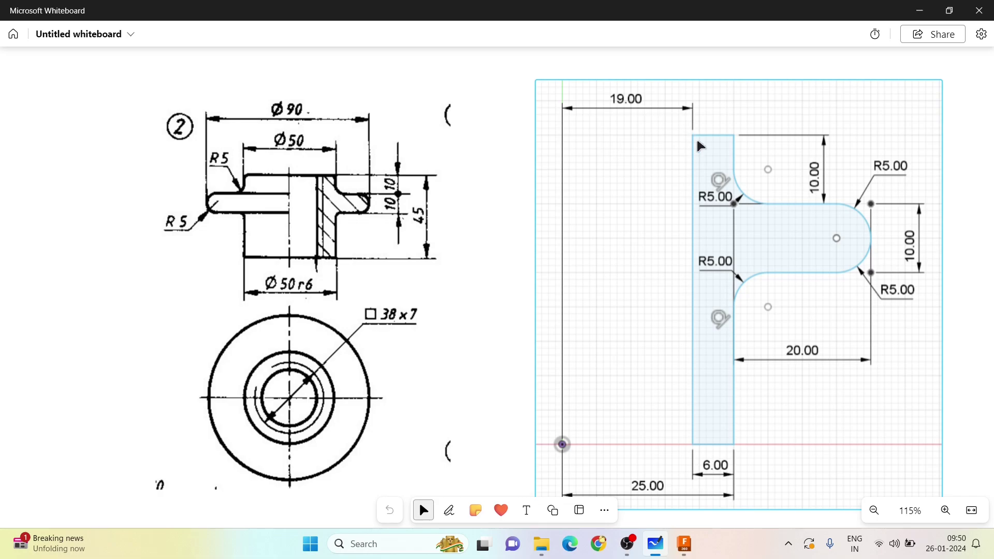
pyautogui.hotkey('alt', 'Tab')
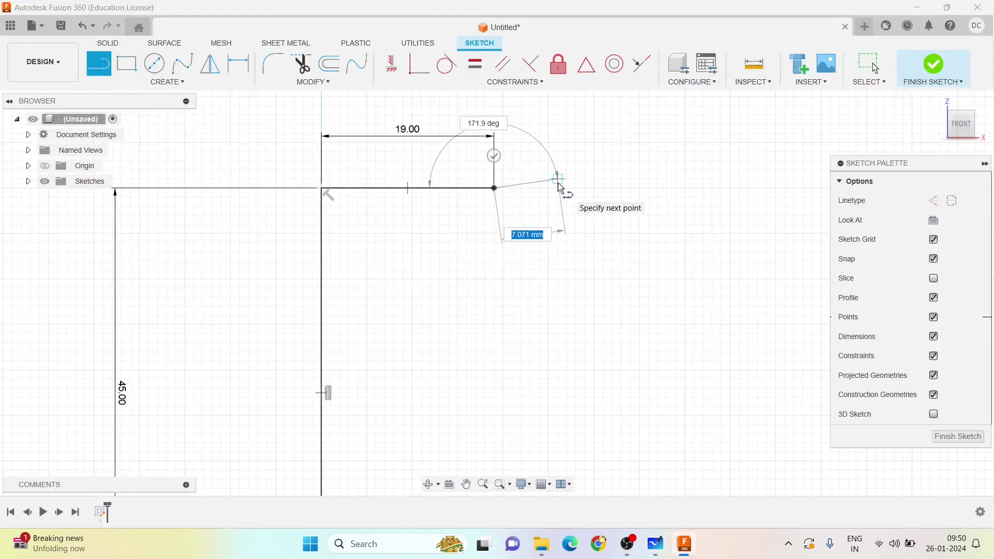
pyautogui.write('6')
pyautogui.press('Tab')
pyautogui.press('Return')
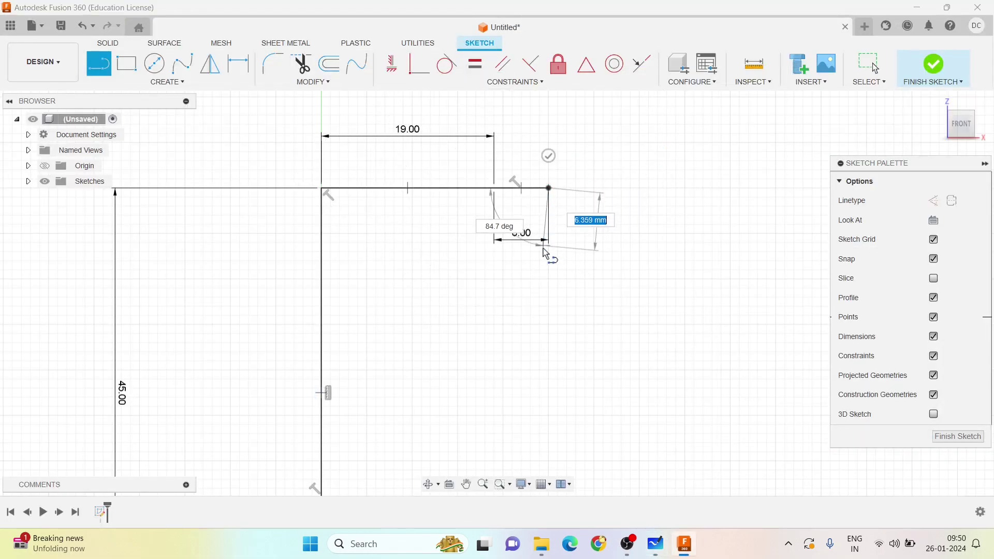
pyautogui.write('10')
pyautogui.press('Tab')
pyautogui.click(552, 300)
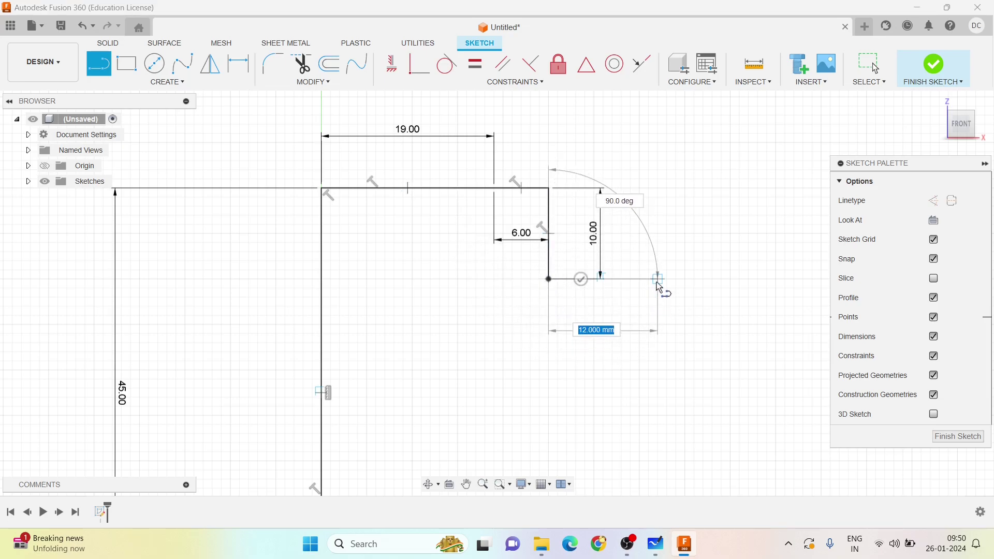
# Step: Add the horizontal segment, then correct its dimension to 20 mm
pyautogui.write('11')
pyautogui.press('Tab')
pyautogui.write('10')
pyautogui.click(663, 288)
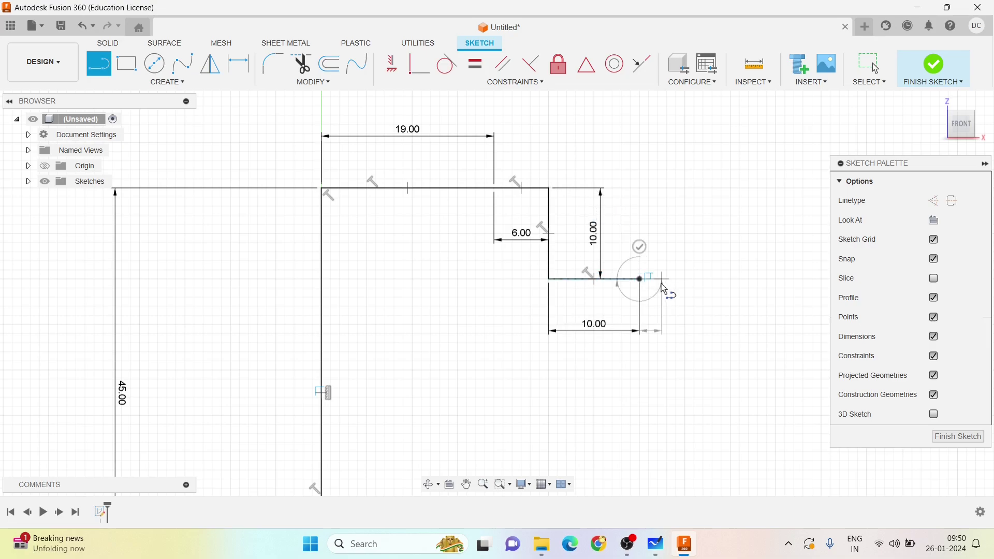
pyautogui.hotkey('alt', 'Tab')
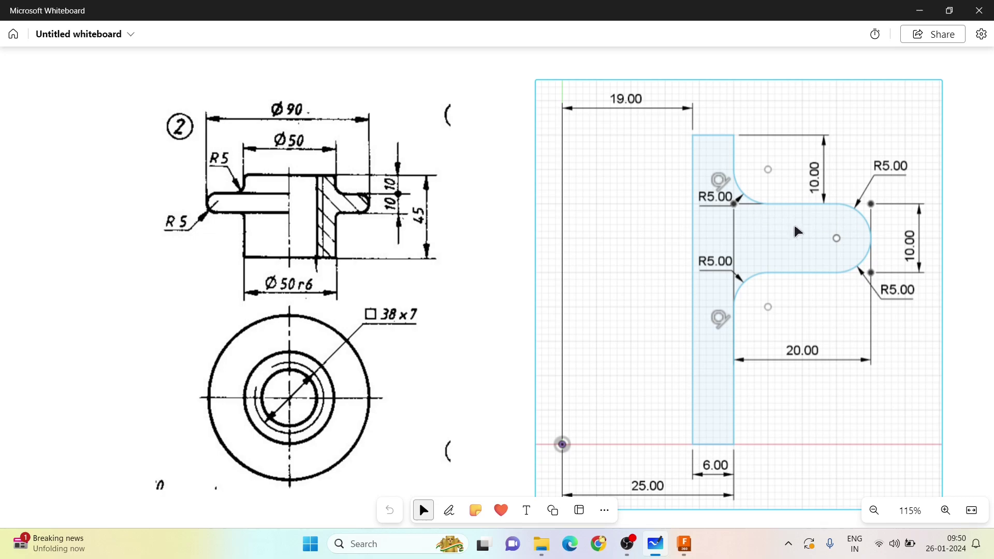
pyautogui.hotkey('alt', 'Tab')
pyautogui.moveTo(639, 279)
pyautogui.mouseDown()
pyautogui.moveTo(672, 267)
pyautogui.moveTo(680, 282)
pyautogui.mouseUp()
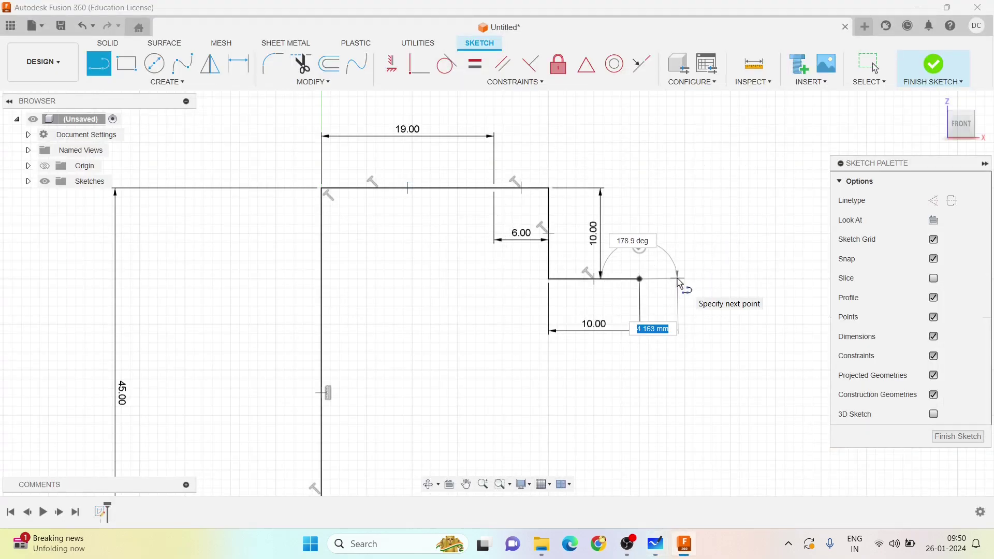
pyautogui.press('Escape')
pyautogui.doubleClick(601, 326)
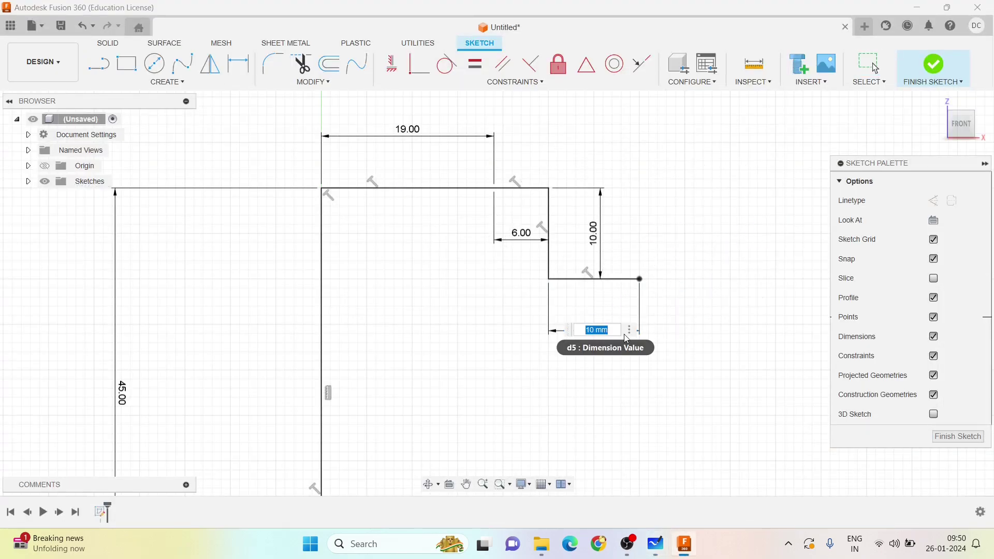
pyautogui.write('20')
pyautogui.press('Return')
pyautogui.moveTo(663, 342); pyautogui.dragTo(484, 277, button='middle')
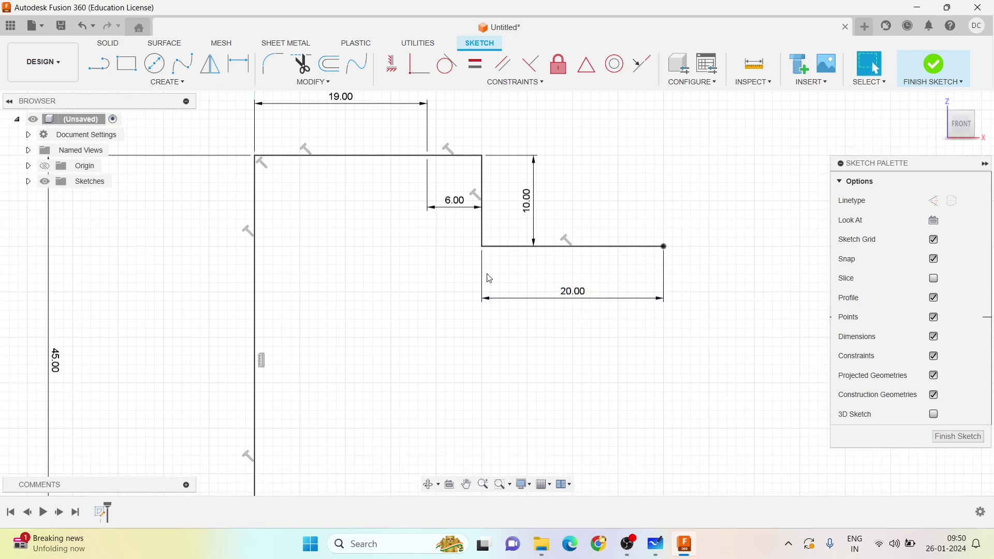
# Step: Draw 10 mm down at the flange end, 20 mm back to the wall, down to the axis and along it
pyautogui.click(100, 64)
pyautogui.click(664, 248)
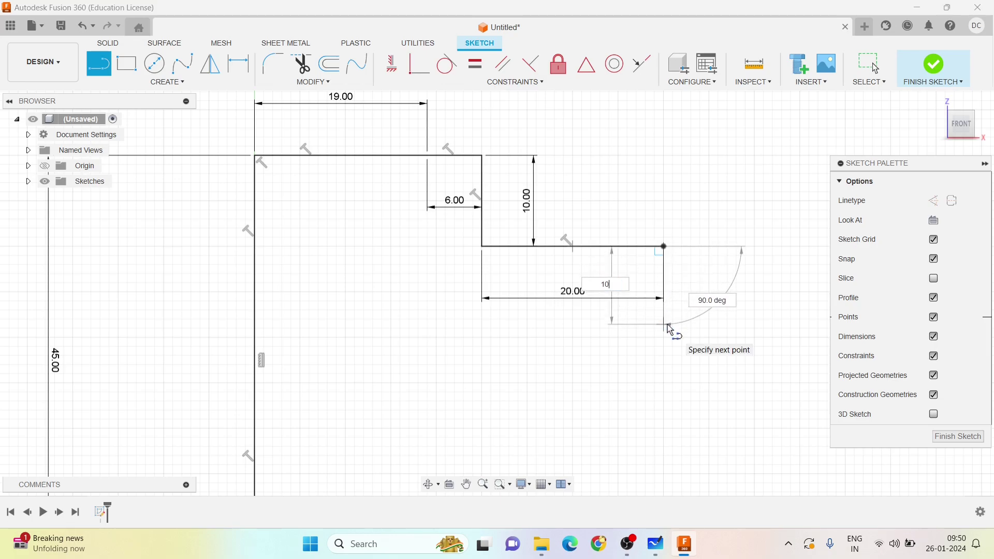
pyautogui.write('10')
pyautogui.press('Tab')
pyautogui.click(665, 351)
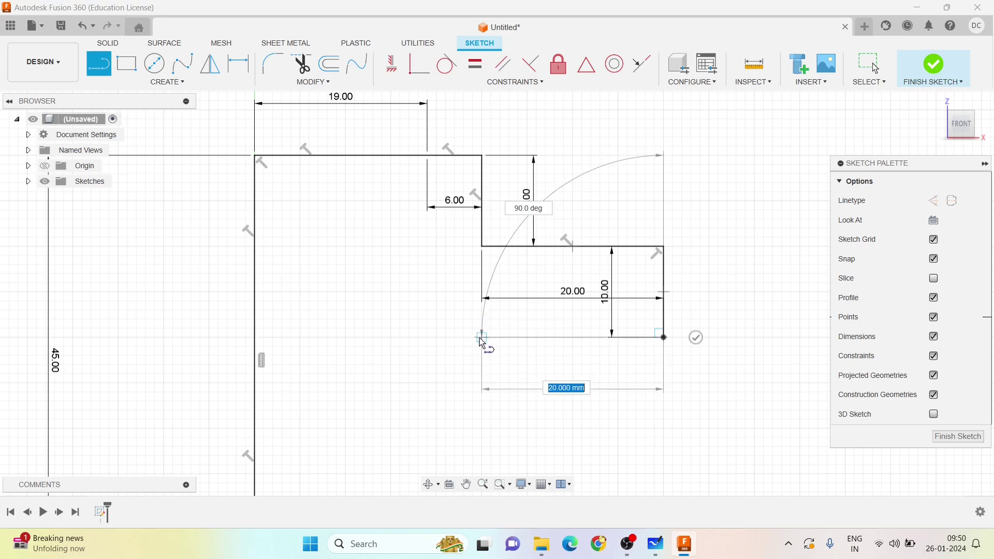
pyautogui.click(482, 339)
pyautogui.moveTo(539, 410); pyautogui.dragTo(512, 191, button='middle')
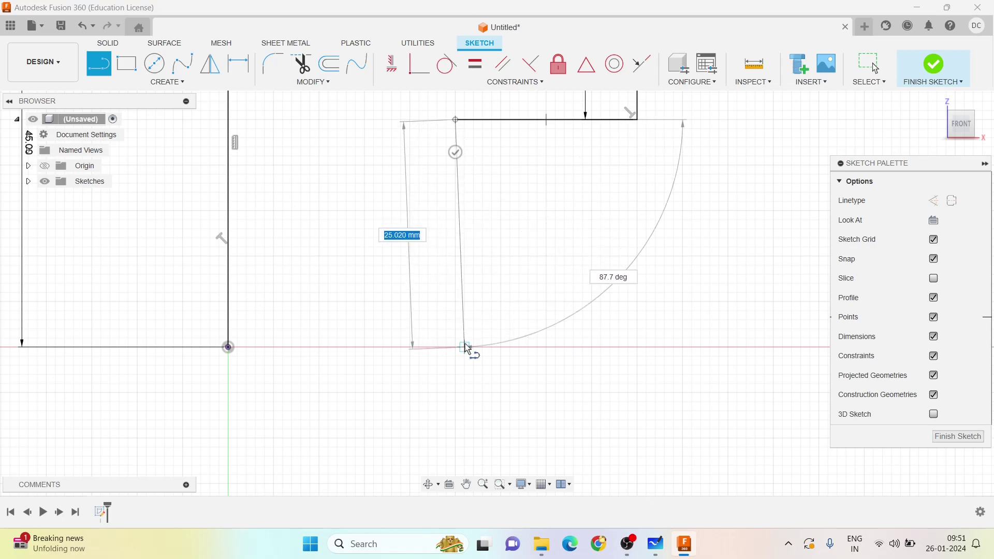
pyautogui.click(459, 351)
pyautogui.moveTo(381, 339); pyautogui.dragTo(428, 390, button='middle')
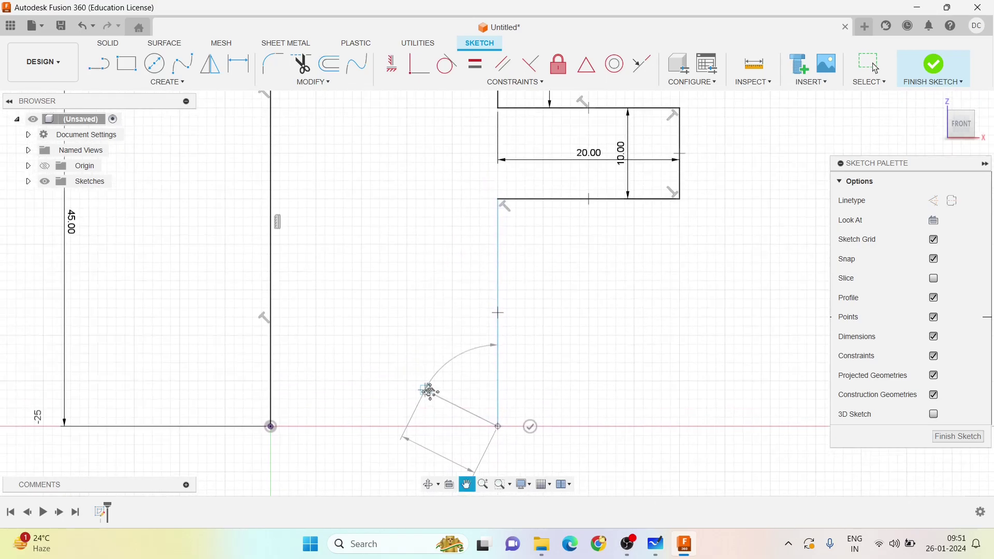
pyautogui.scroll(-3, 440, 372)
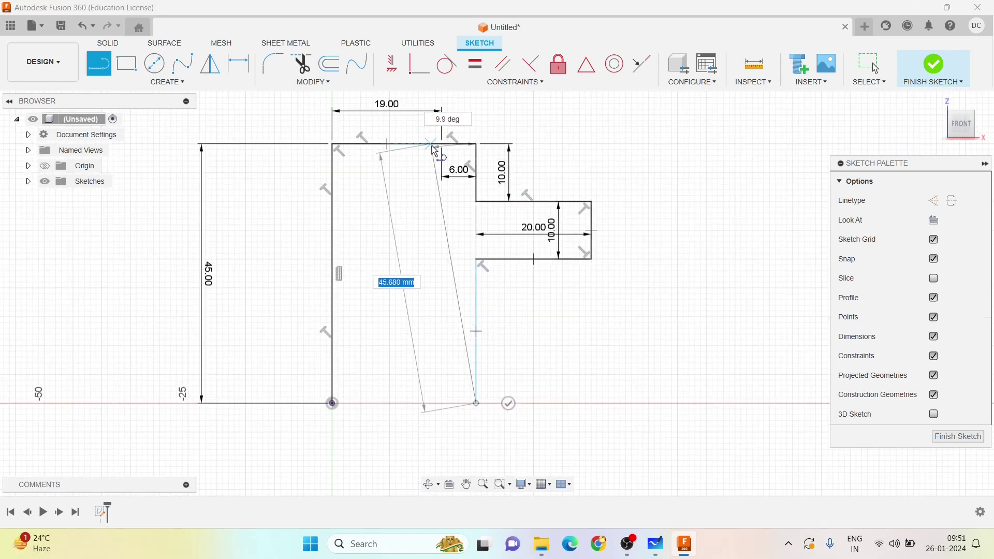
pyautogui.click(442, 403)
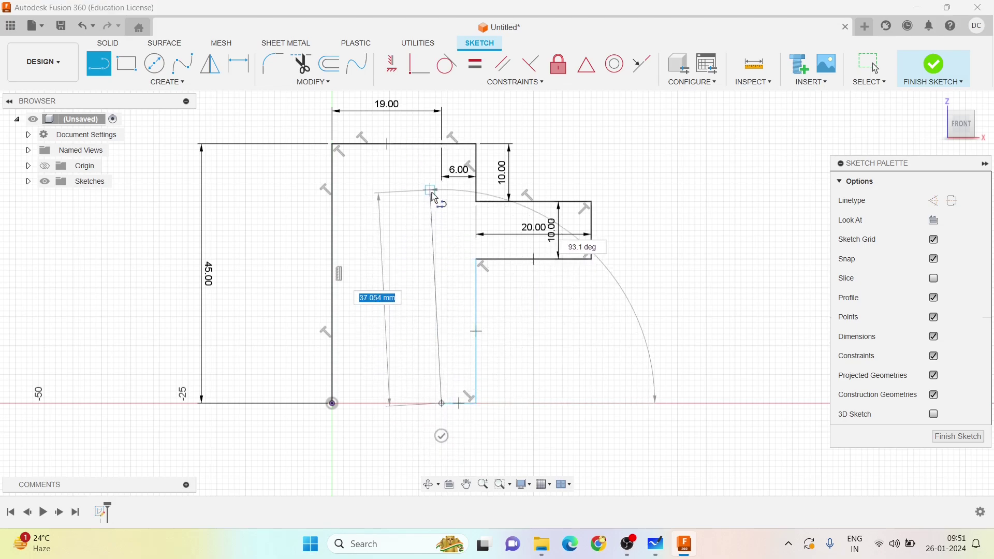
# Step: Draw the final line that closes the bushing profile
pyautogui.click(444, 146)
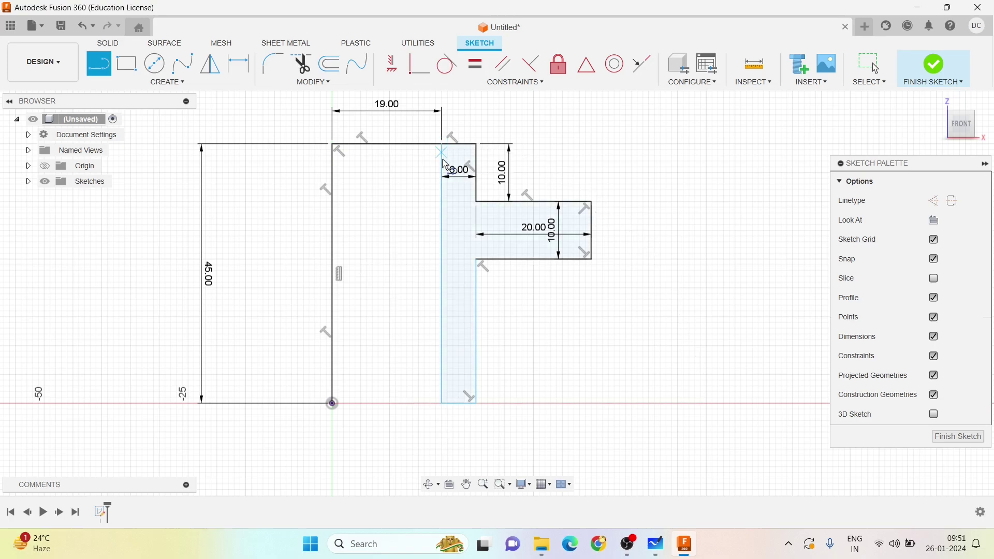
pyautogui.scroll(2, 635, 333)
pyautogui.scroll(-2, 640, 354)
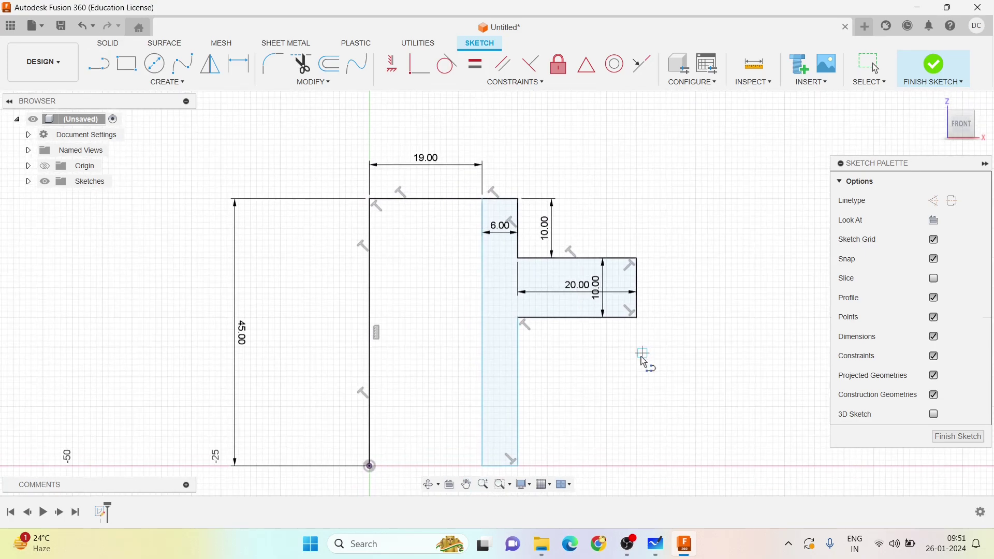
pyautogui.press('Escape')
# Step: Delete the top 19 mm line and the 45 mm vertical line
pyautogui.click(431, 203)
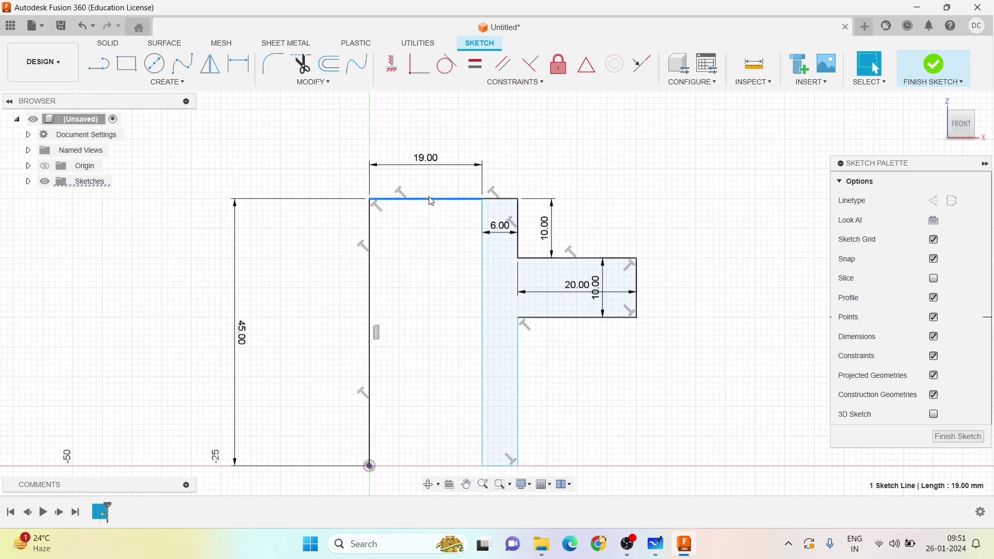
pyautogui.press('Delete')
pyautogui.scroll(-1, 601, 370)
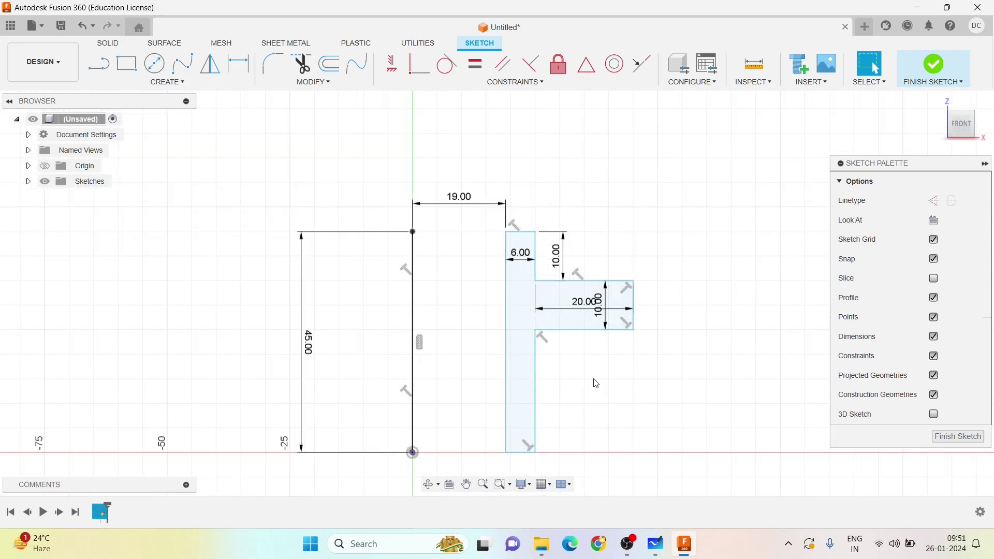
pyautogui.scroll(3, 561, 340)
pyautogui.scroll(-1, 365, 294)
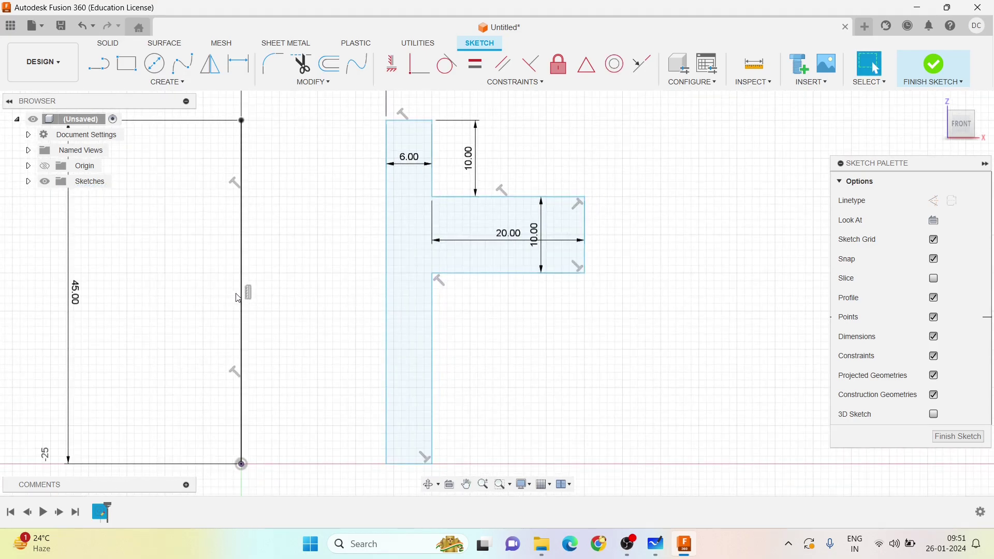
pyautogui.click(242, 274)
pyautogui.press('Delete')
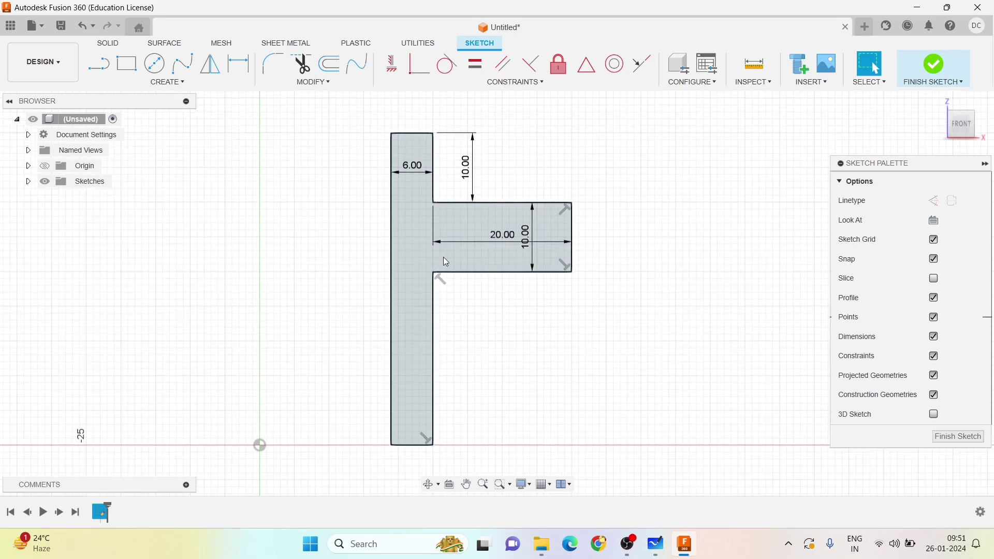
pyautogui.scroll(4, 444, 256)
pyautogui.scroll(1, 448, 255)
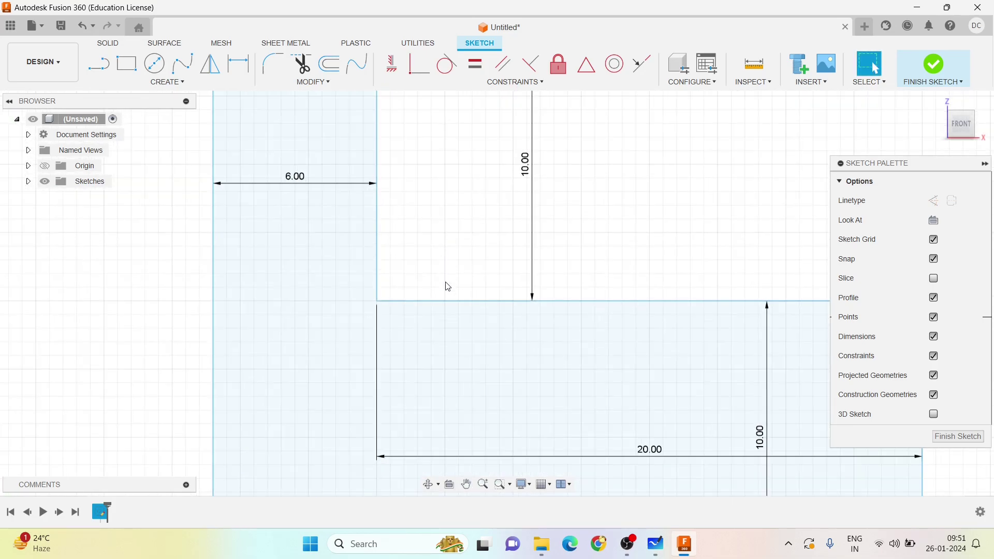
# Step: Round the two inner flange corners with 5 mm fillets
pyautogui.click(273, 64)
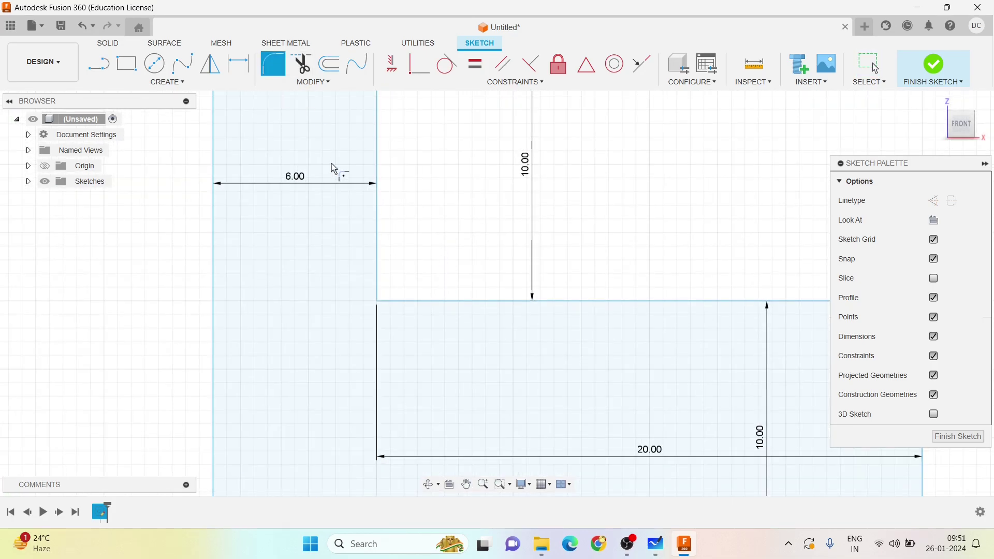
pyautogui.click(381, 277)
pyautogui.click(394, 302)
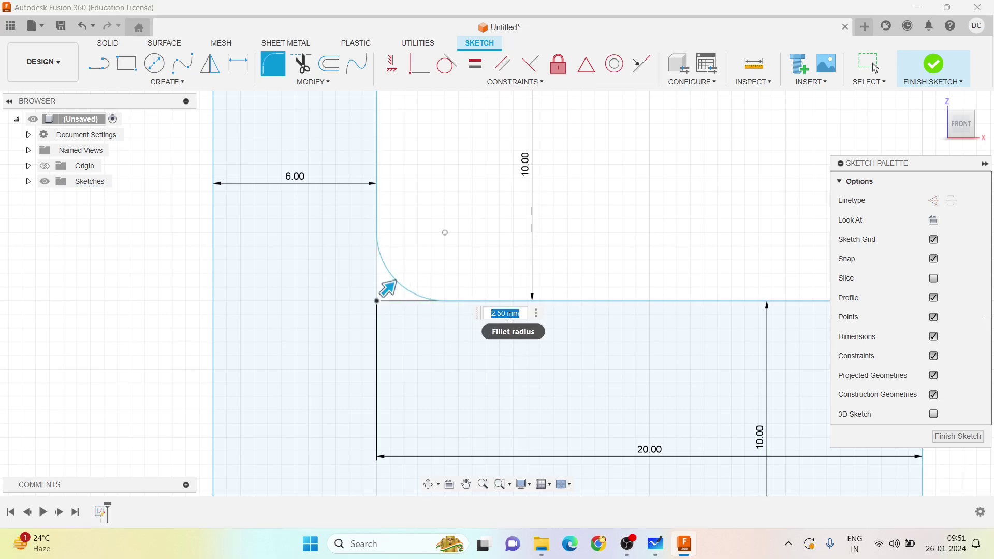
pyautogui.hotkey('alt', 'Tab')
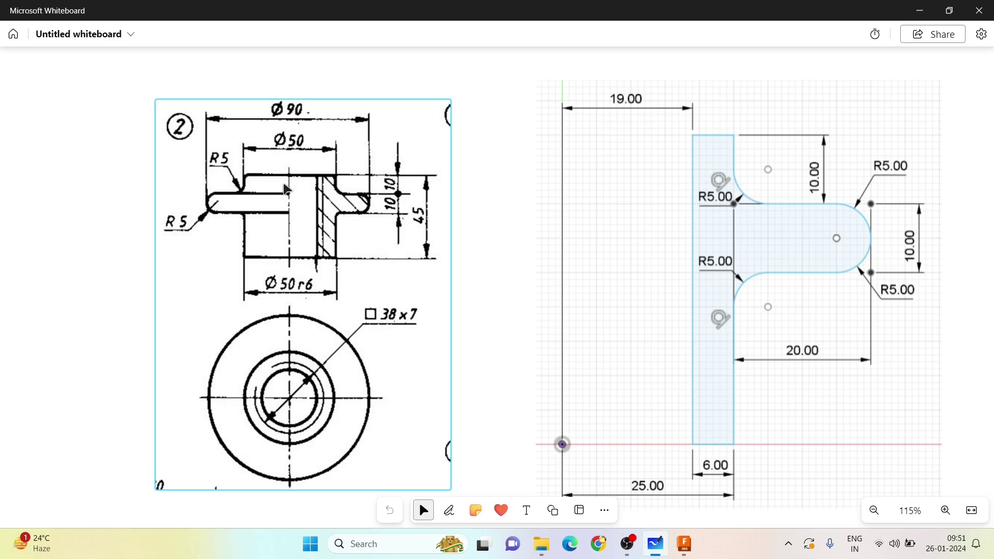
pyautogui.hotkey('alt', 'Tab')
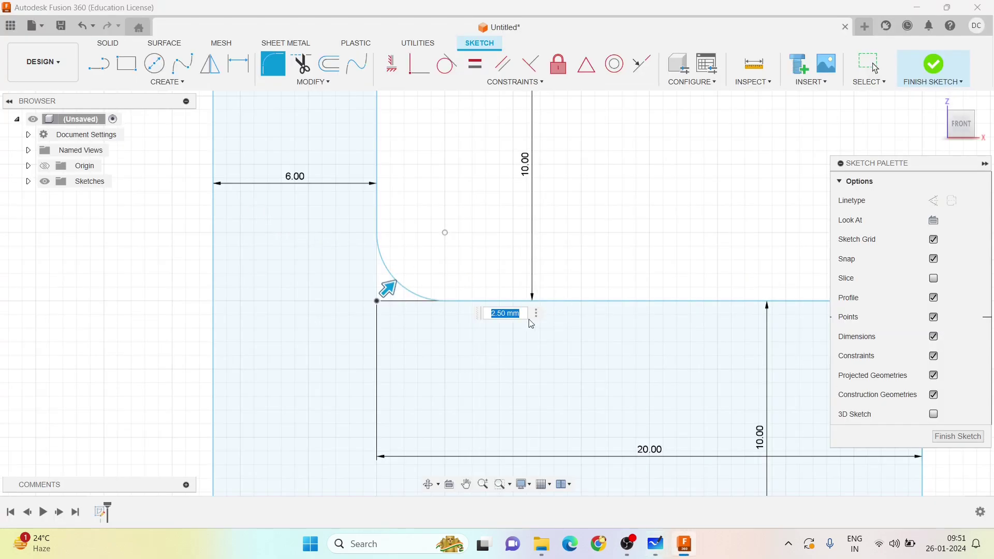
pyautogui.write('5')
pyautogui.press('Return')
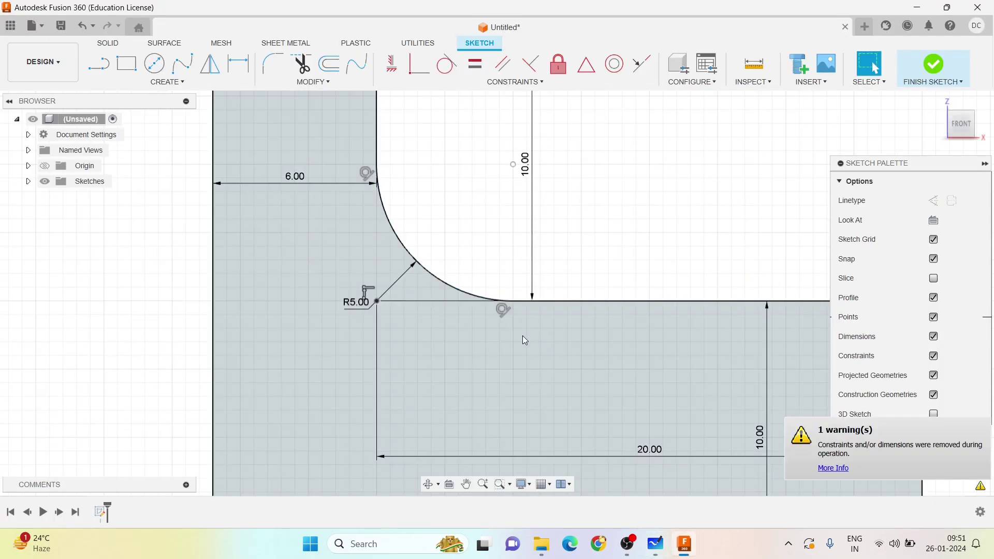
pyautogui.scroll(-4, 406, 339)
pyautogui.scroll(5, 466, 262)
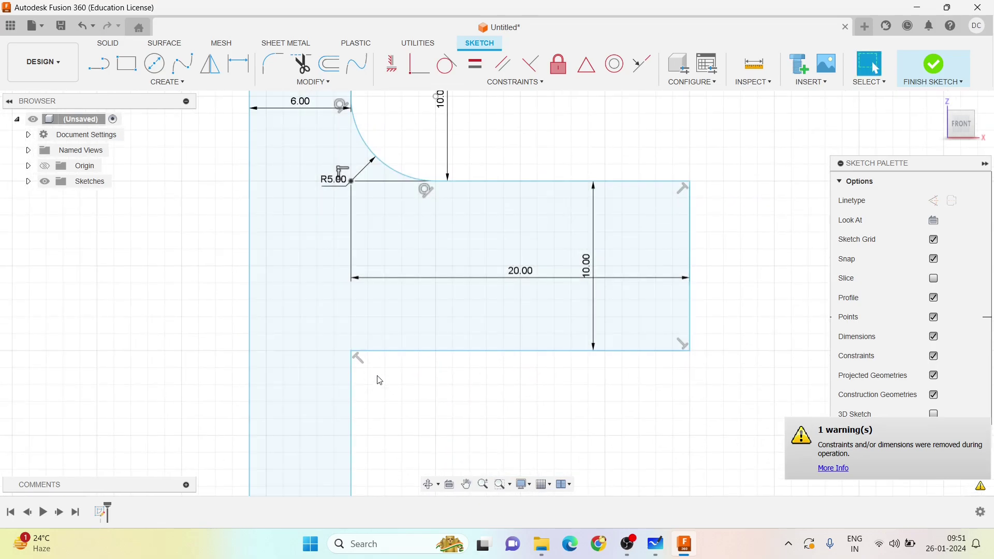
pyautogui.click(363, 351)
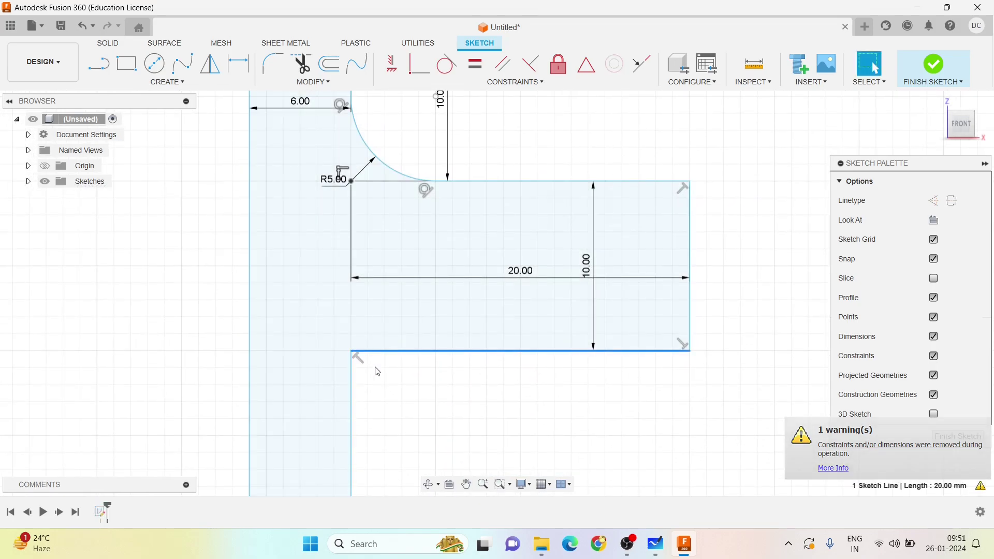
pyautogui.click(273, 64)
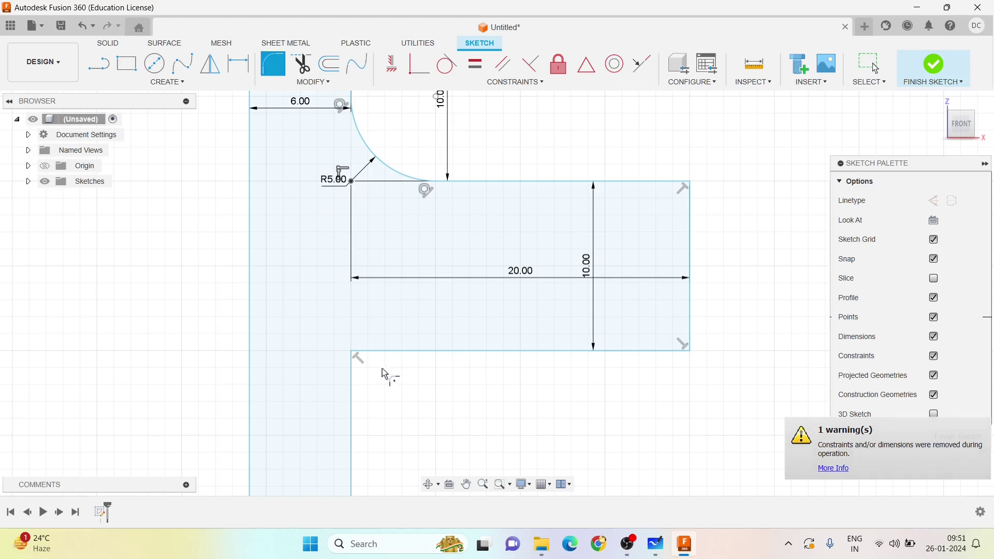
pyautogui.click(353, 387)
pyautogui.click(373, 352)
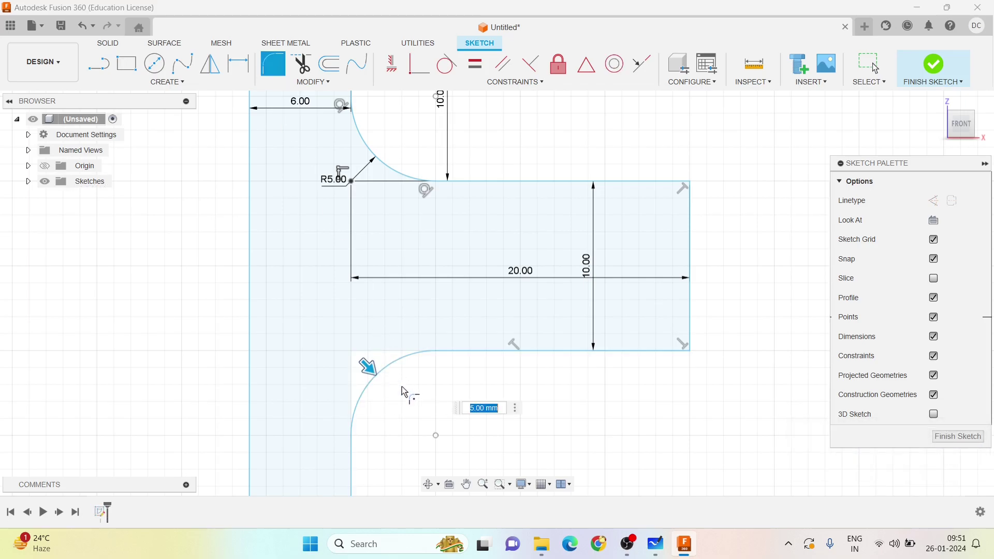
pyautogui.press('Escape')
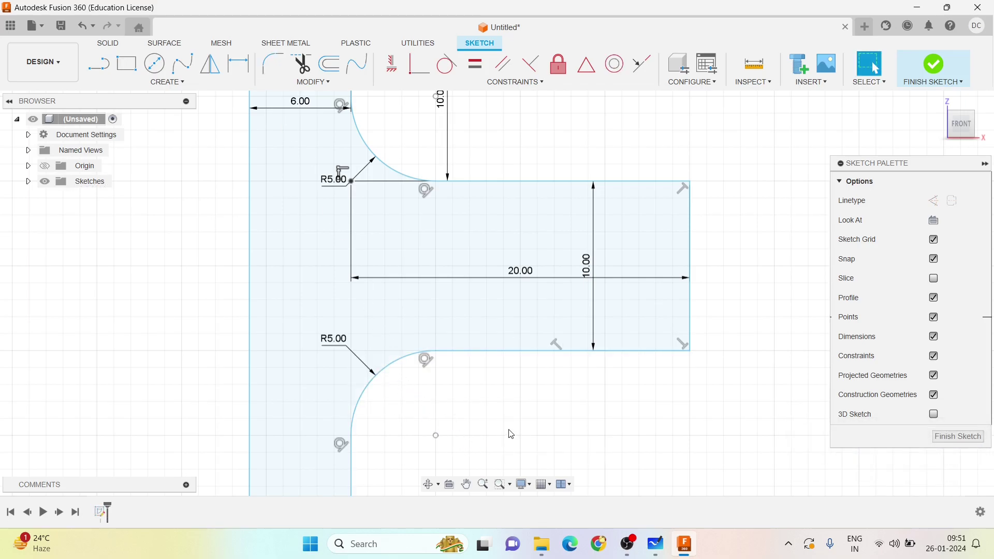
# Step: Round the top outer flange corner with a 5 mm fillet
pyautogui.click(642, 212)
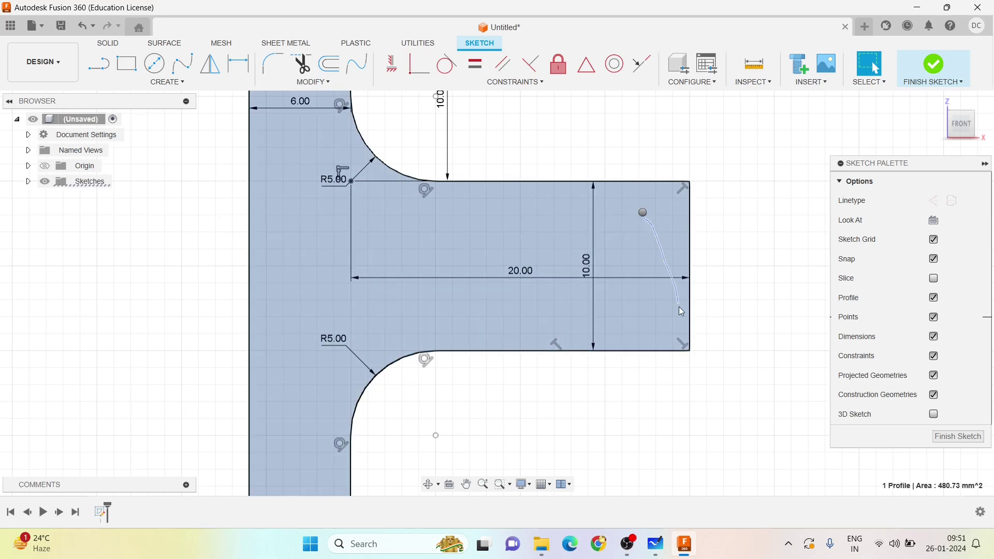
pyautogui.moveTo(751, 254); pyautogui.dragTo(751, 257, button='right')
pyautogui.click(744, 237)
pyautogui.rightClick(724, 220)
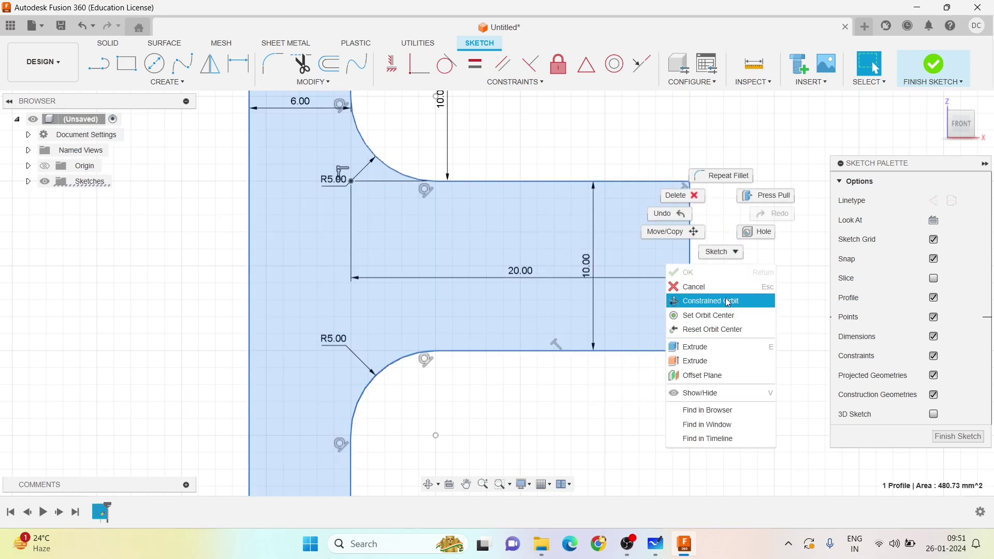
pyautogui.click(721, 175)
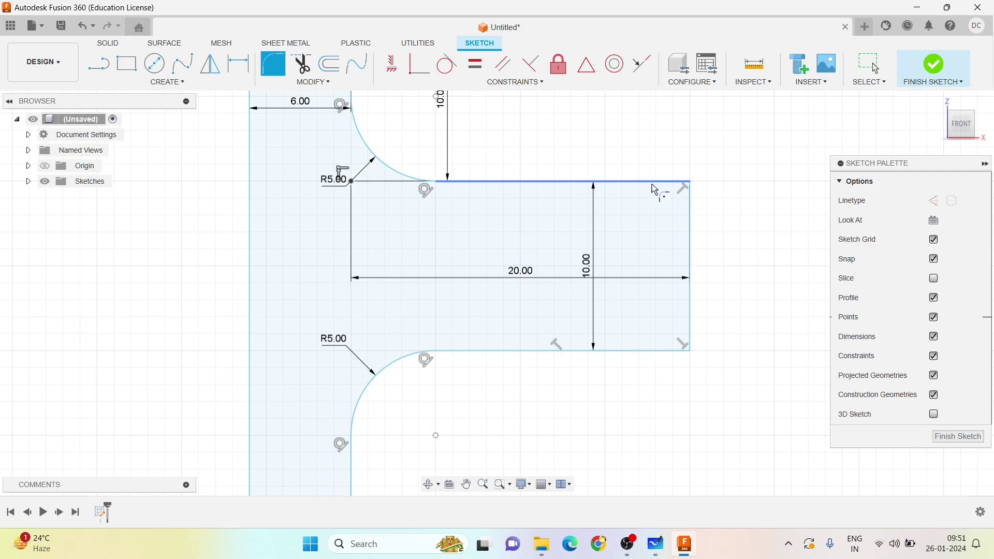
pyautogui.click(654, 187)
pyautogui.click(692, 221)
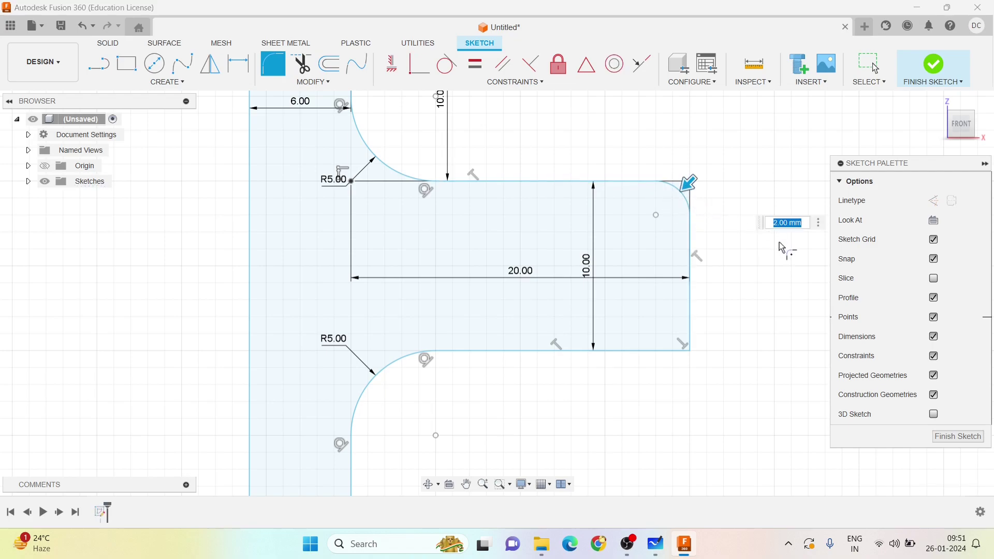
pyautogui.write('5')
pyautogui.press('Return')
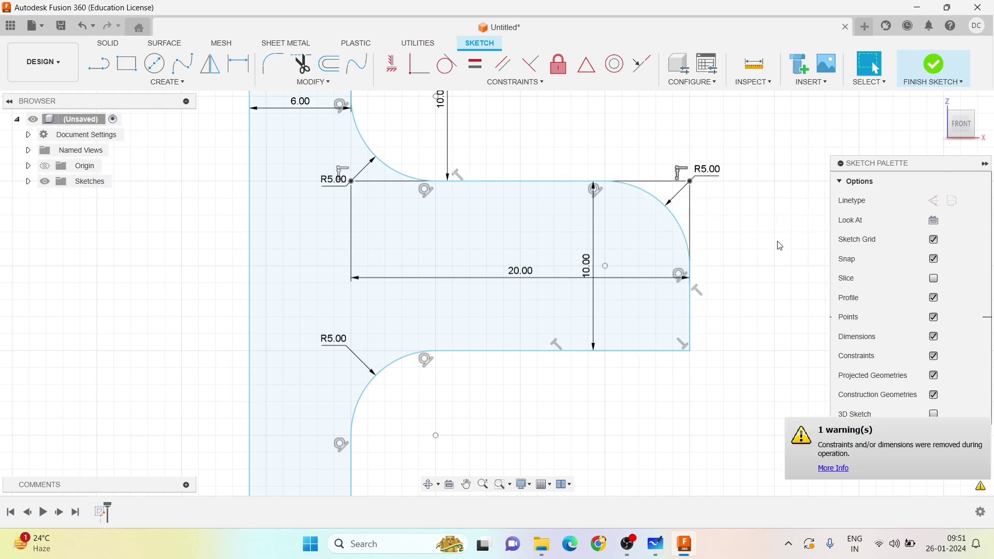
# Step: Round the bottom outer flange corner with a 5 mm fillet
pyautogui.click(697, 319)
pyautogui.rightClick(735, 332)
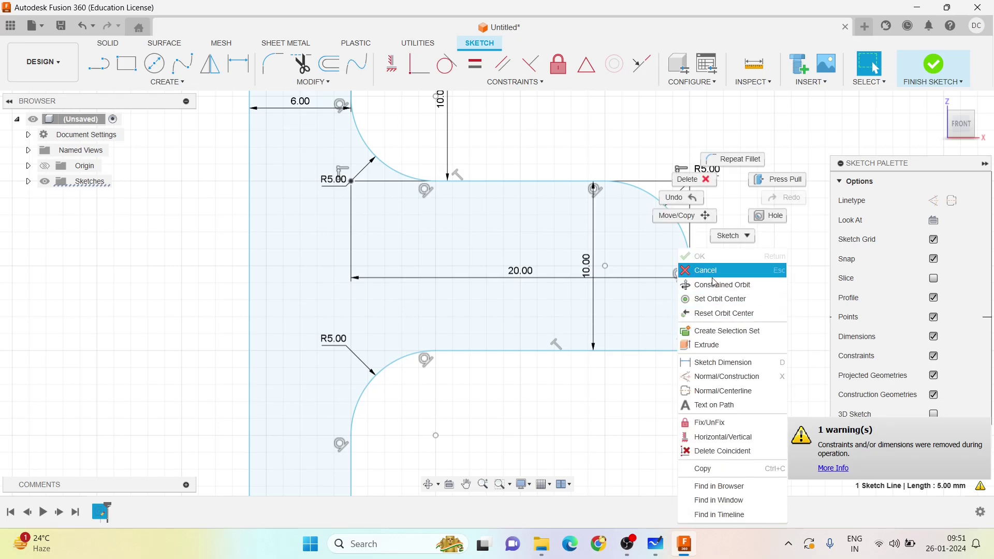
pyautogui.click(733, 160)
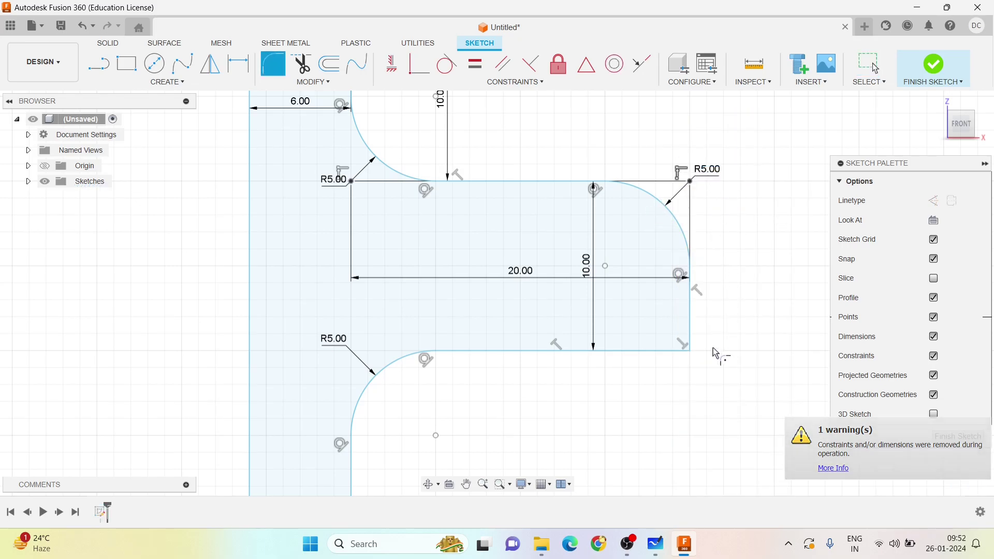
pyautogui.click(691, 318)
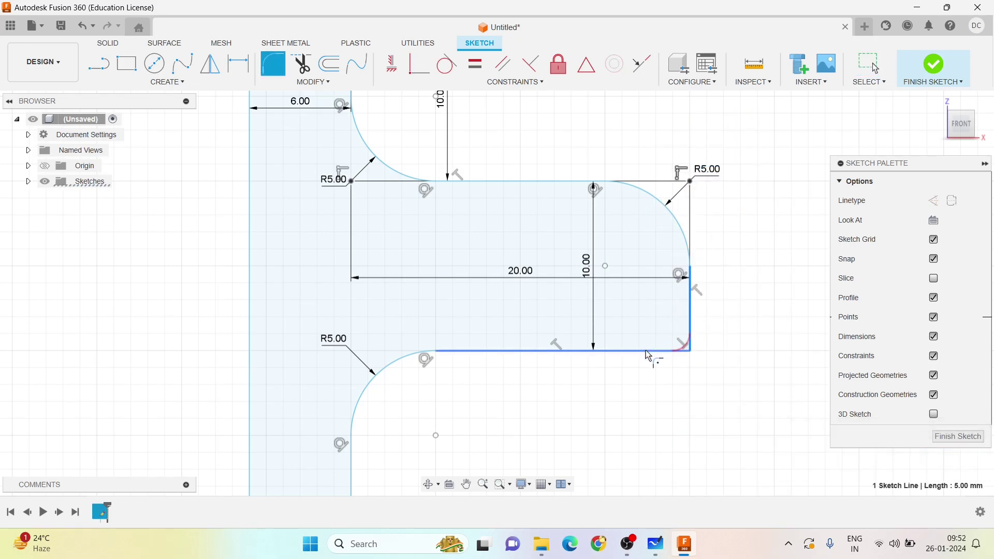
pyautogui.click(673, 351)
pyautogui.press('Return')
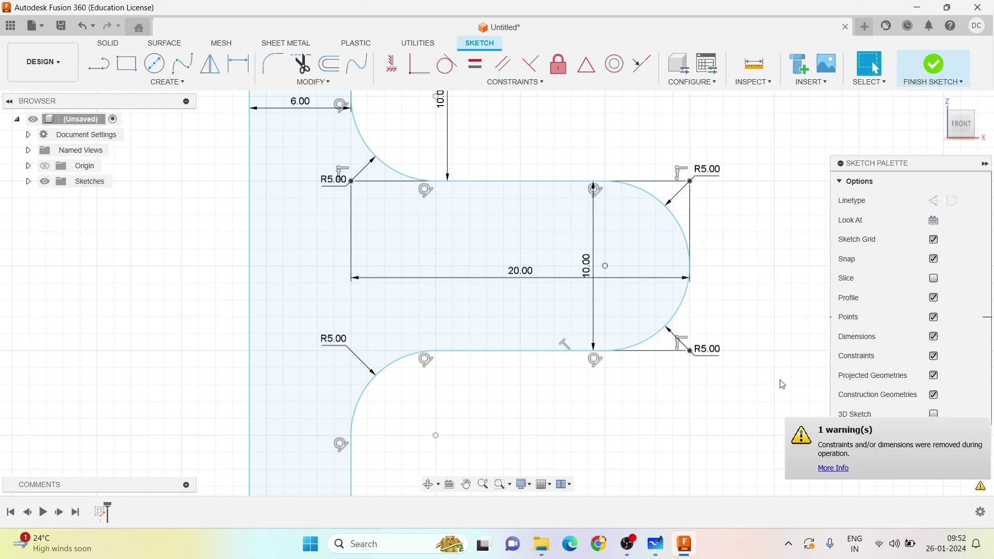
pyautogui.scroll(-5, 570, 336)
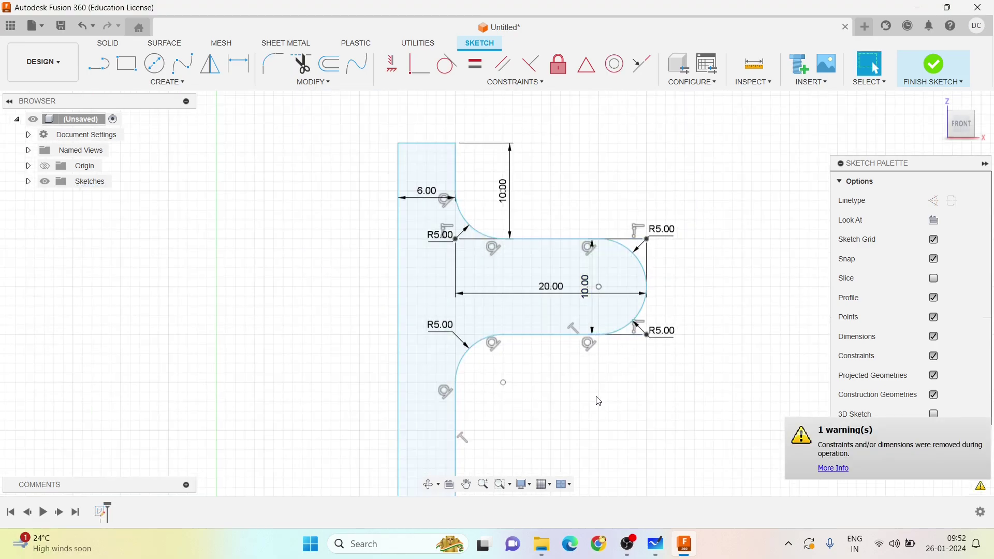
pyautogui.moveTo(595, 406); pyautogui.dragTo(575, 348, button='middle')
pyautogui.scroll(-2, 570, 358)
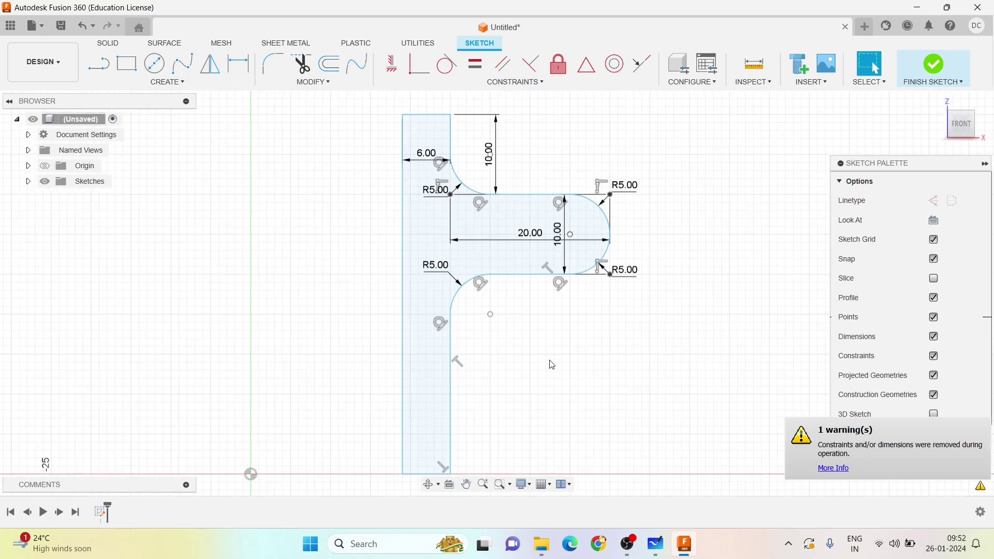
# Step: Finish the sketch and revolve the profile 360° about the Z axis
pyautogui.click(930, 70)
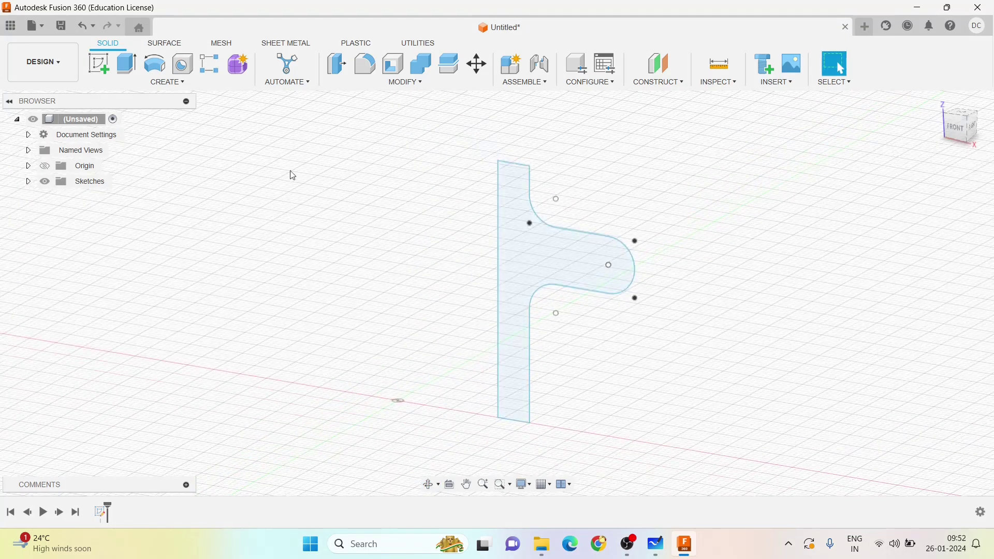
pyautogui.click(154, 63)
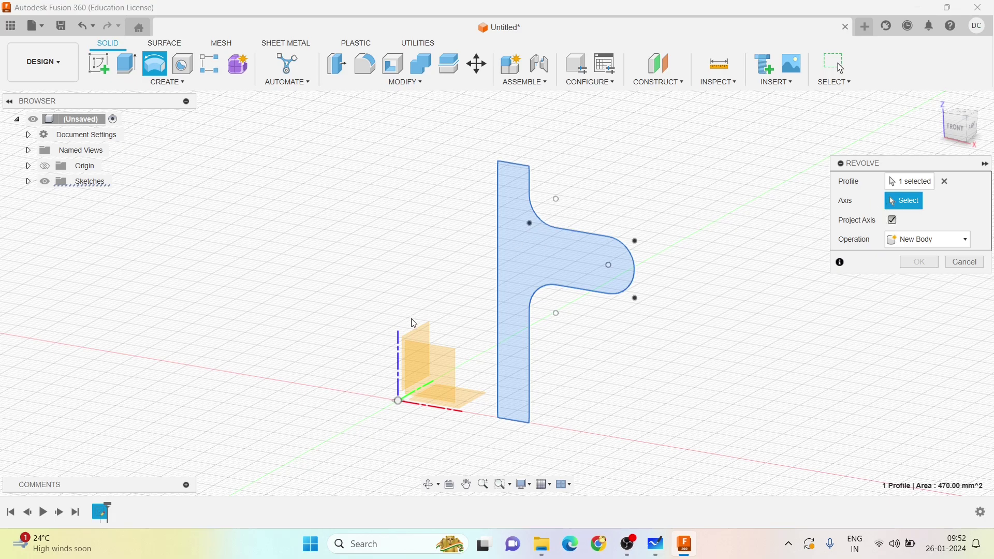
pyautogui.click(398, 354)
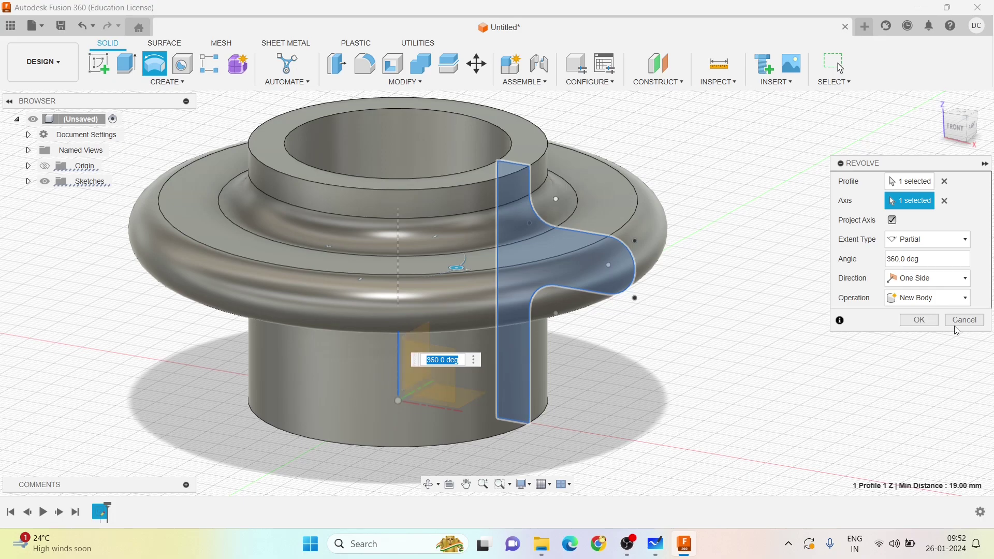
pyautogui.click(919, 320)
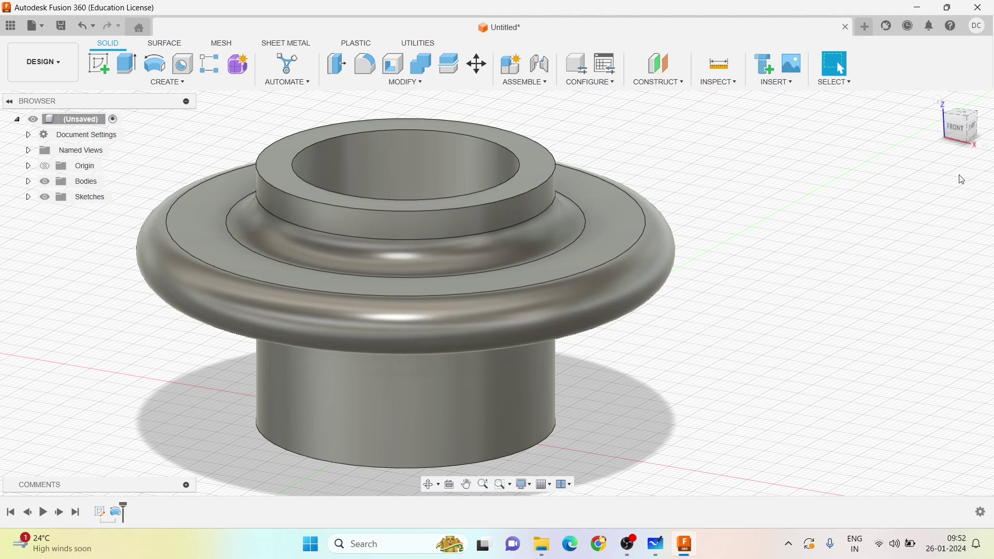
pyautogui.click(957, 128)
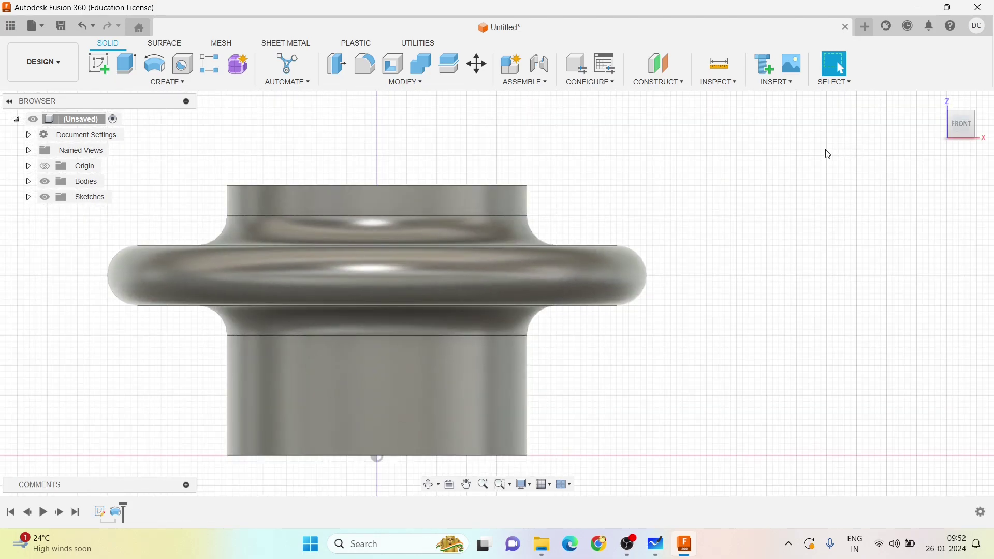
pyautogui.moveTo(680, 341); pyautogui.dragTo(715, 314, button='middle')
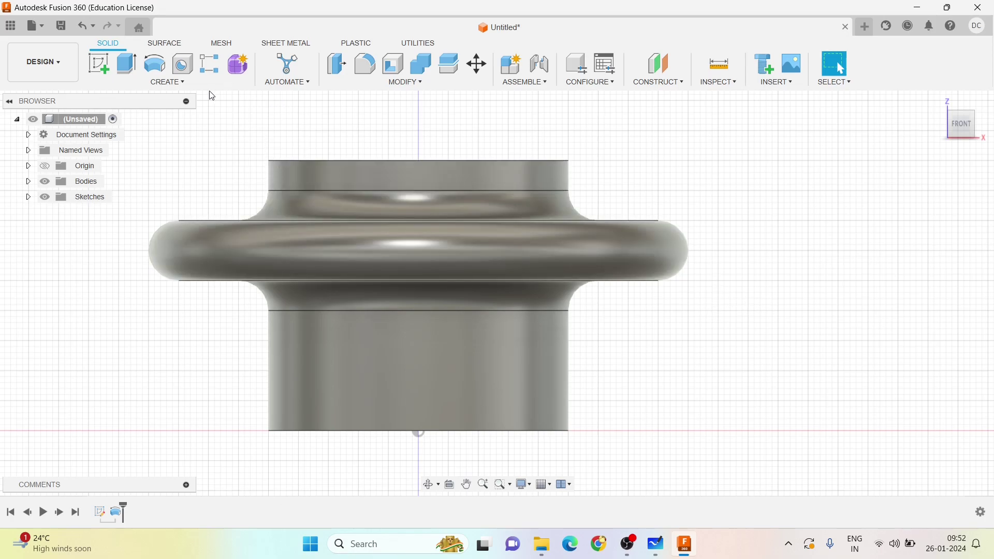
pyautogui.click(181, 84)
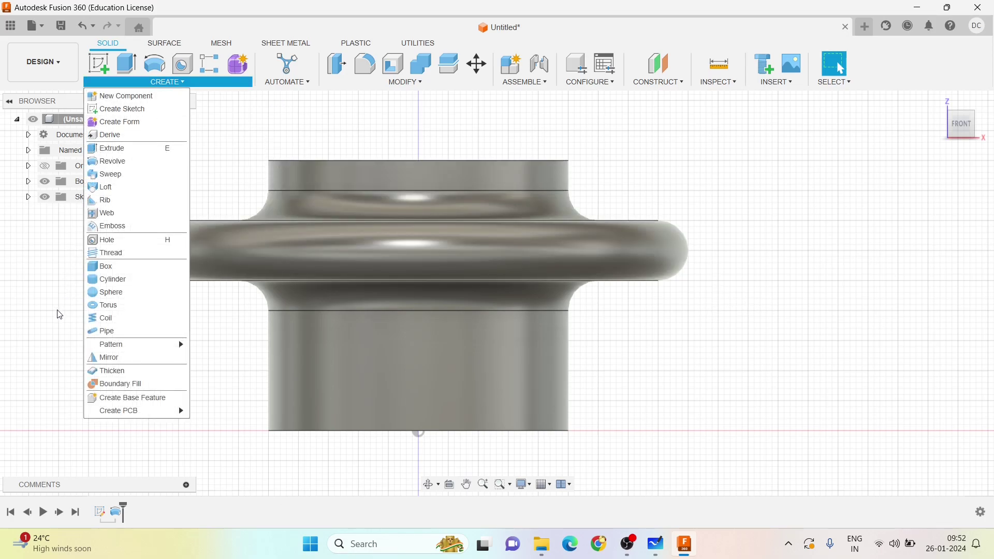
pyautogui.click(136, 257)
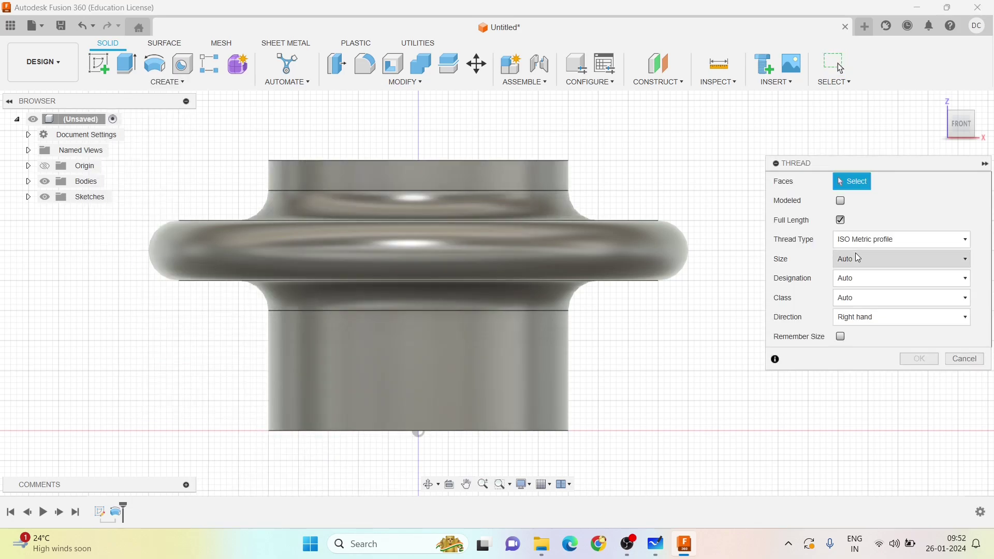
pyautogui.click(948, 242)
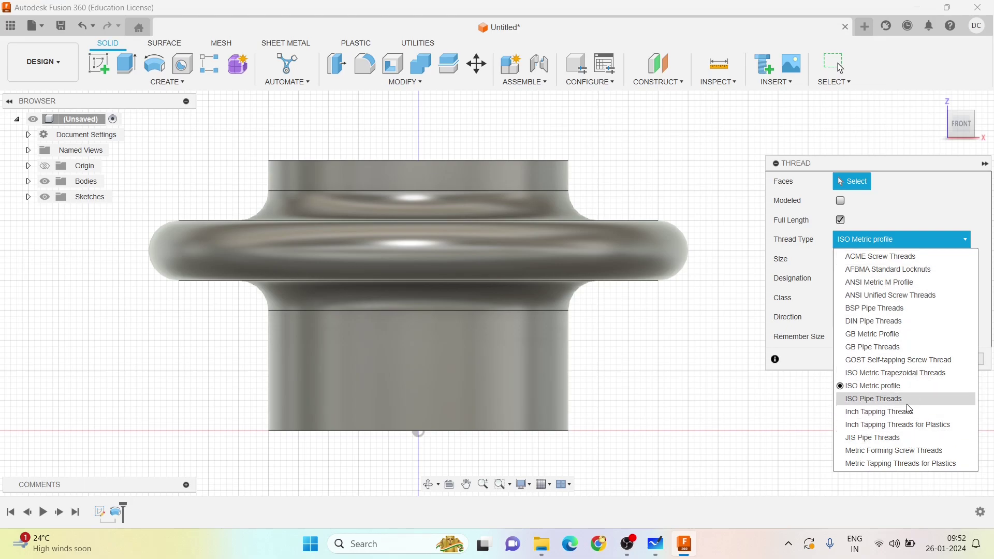
pyautogui.click(951, 181)
pyautogui.click(964, 359)
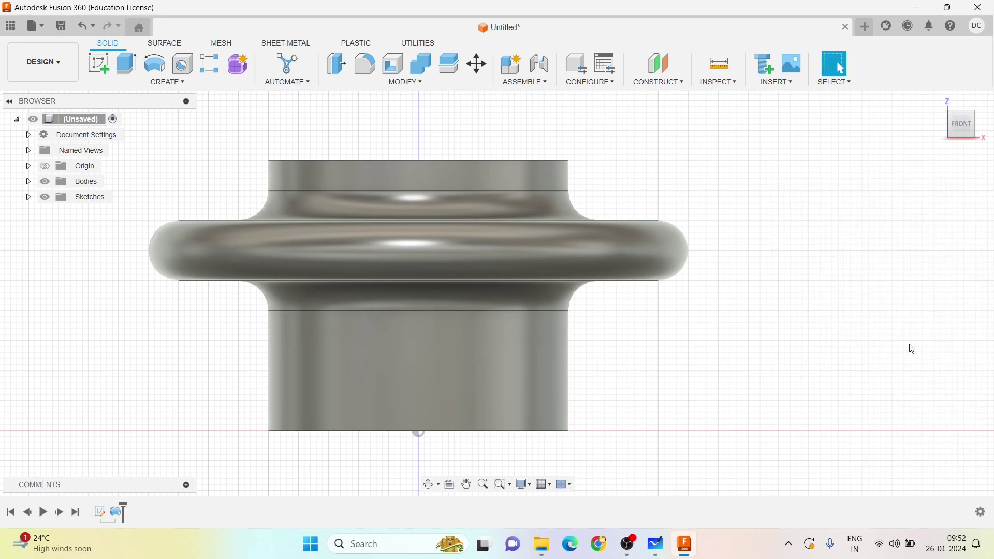
pyautogui.click(181, 82)
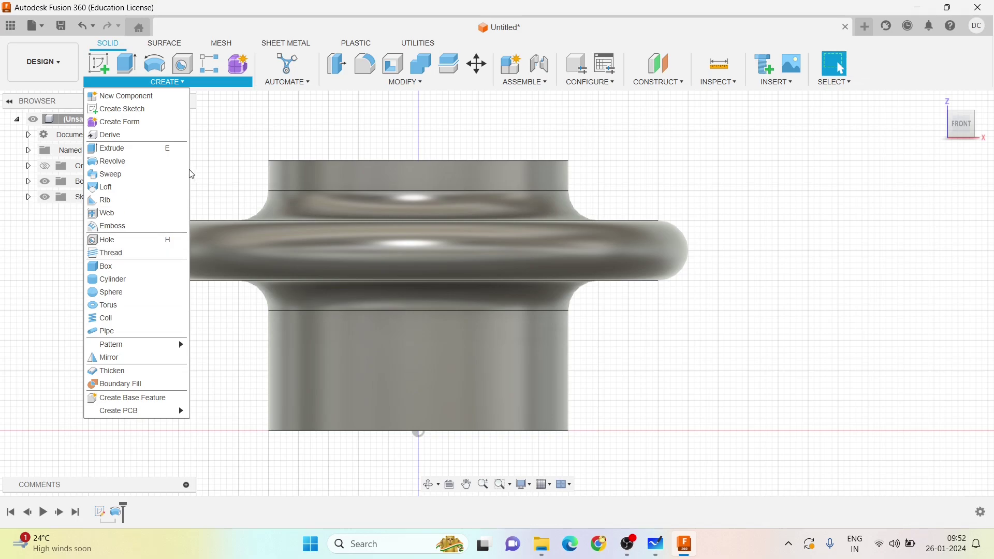
# Step: Start a coil on the XY plane centred at the origin, viewed from the bottom, then check the reference
pyautogui.click(128, 319)
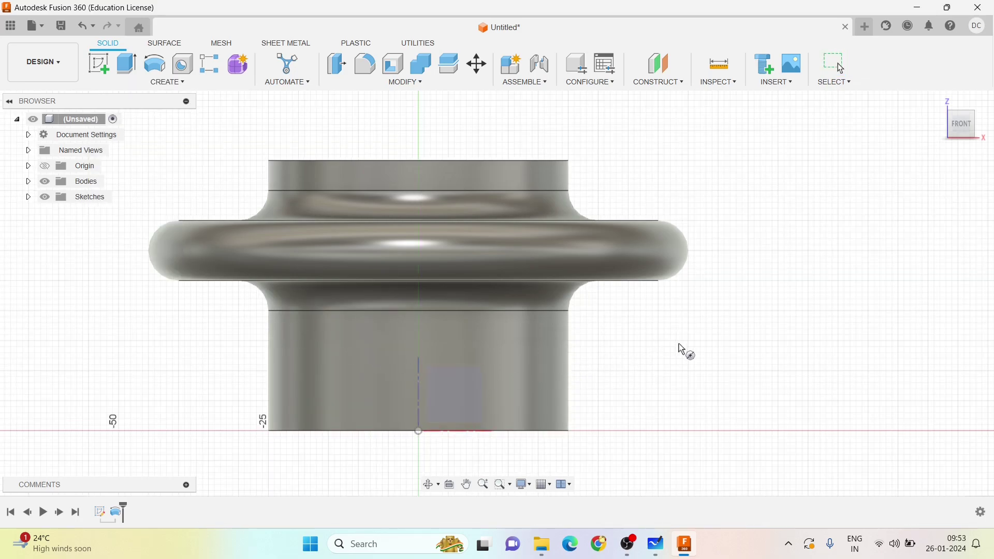
pyautogui.keyDown('shift'); pyautogui.moveTo(736, 335); pyautogui.dragTo(713, 309, button='middle'); pyautogui.keyUp('shift')
pyautogui.keyDown('shift'); pyautogui.moveTo(607, 357); pyautogui.dragTo(585, 315, button='middle'); pyautogui.keyUp('shift')
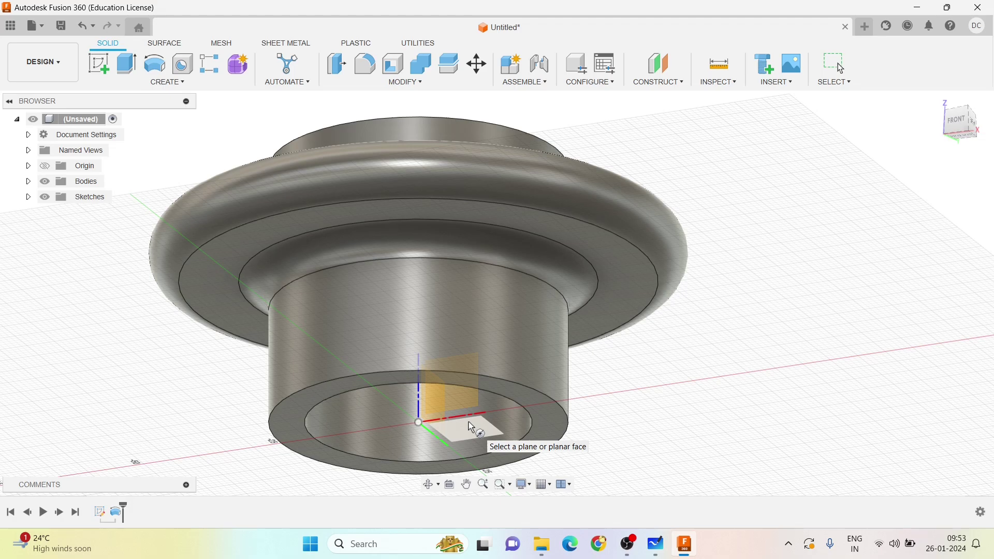
pyautogui.click(468, 423)
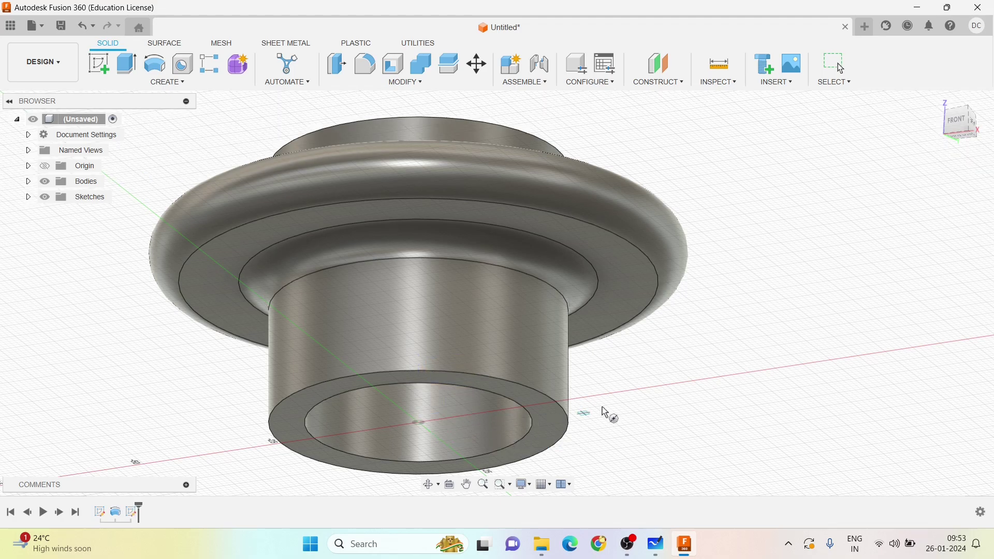
pyautogui.click(420, 424)
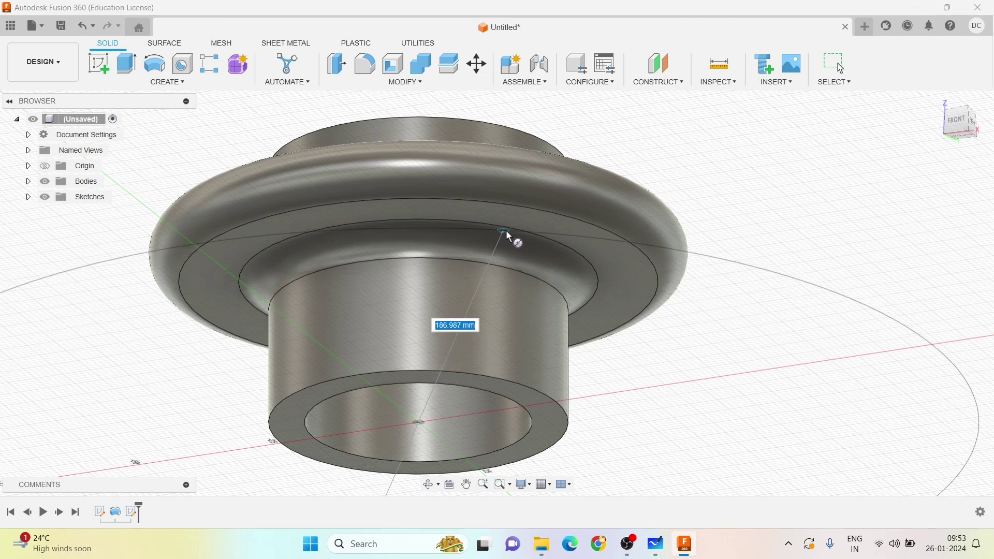
pyautogui.moveTo(506, 232); pyautogui.dragTo(526, 283, button='middle')
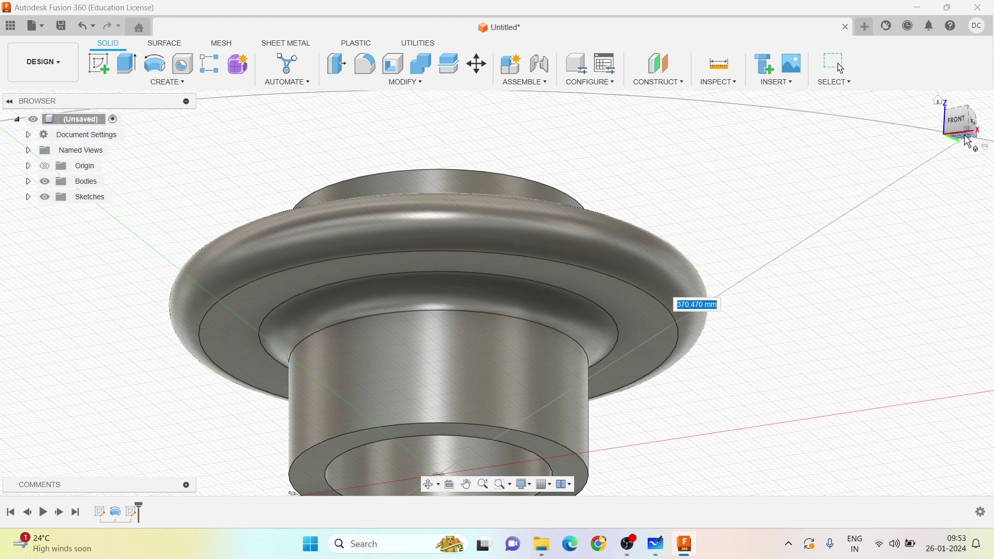
pyautogui.click(969, 143)
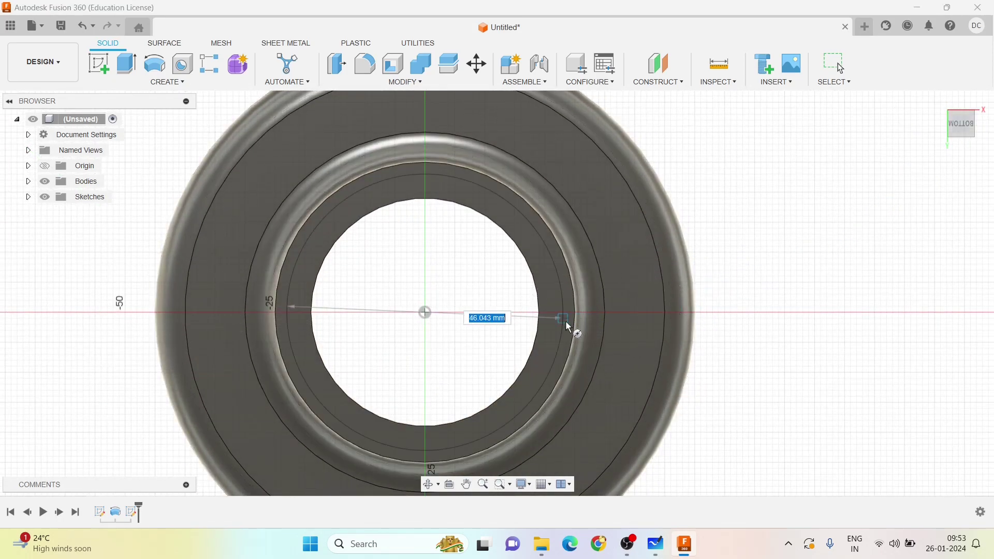
pyautogui.hotkey('alt', 'Tab')
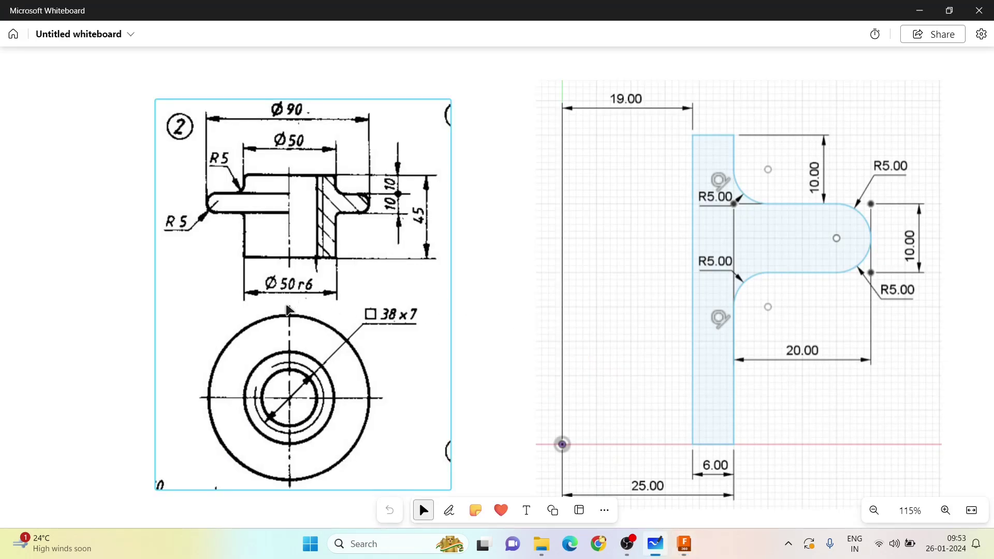
# Step: Set the coil base circle diameter to 38 mm
pyautogui.hotkey('alt', 'Tab')
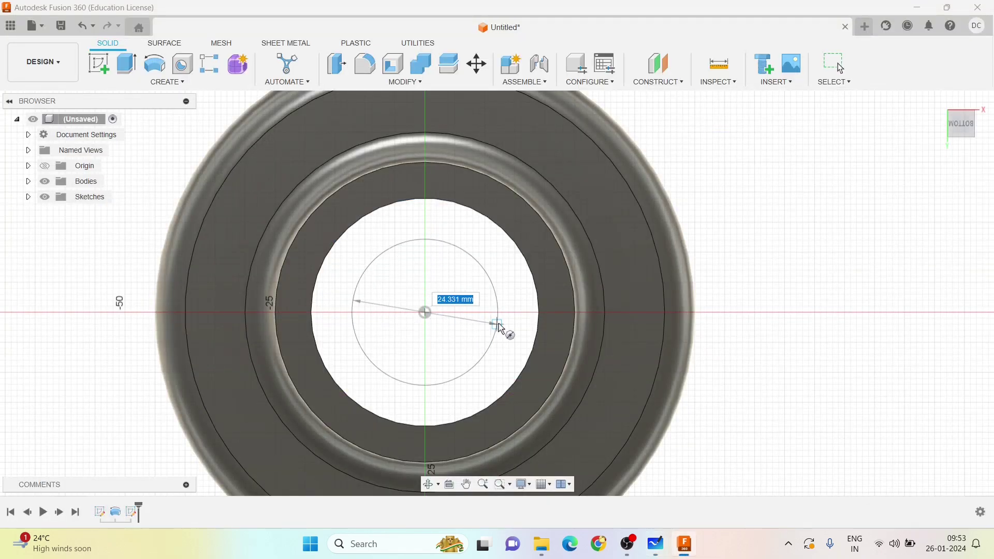
pyautogui.write('38')
pyautogui.press('Tab')
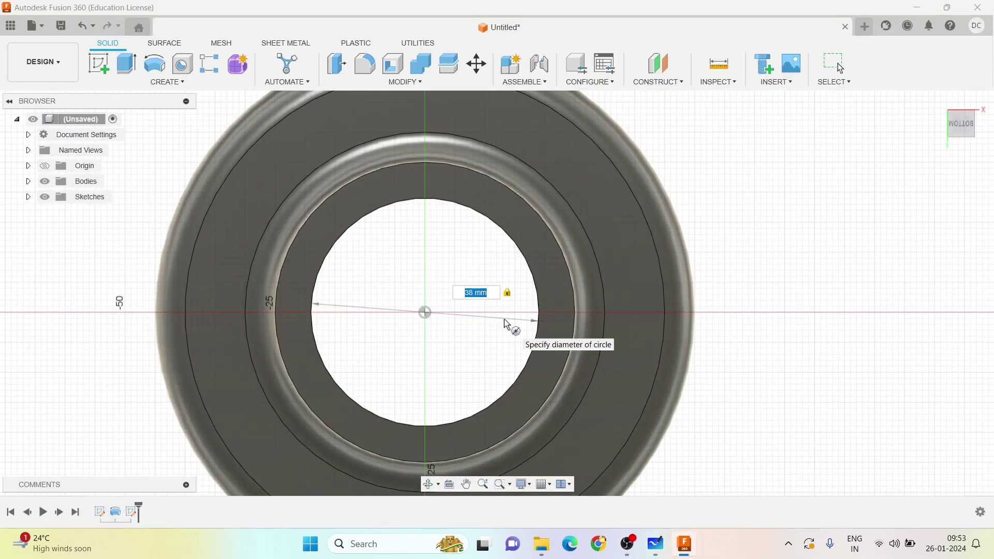
pyautogui.click(547, 318)
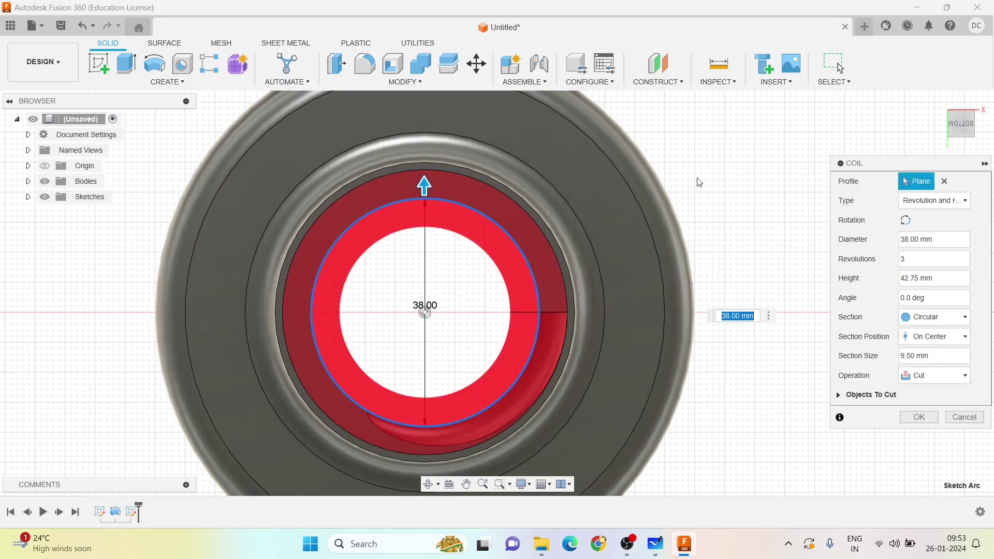
pyautogui.keyDown('shift'); pyautogui.moveTo(709, 165); pyautogui.dragTo(725, 277, button='middle'); pyautogui.keyUp('shift')
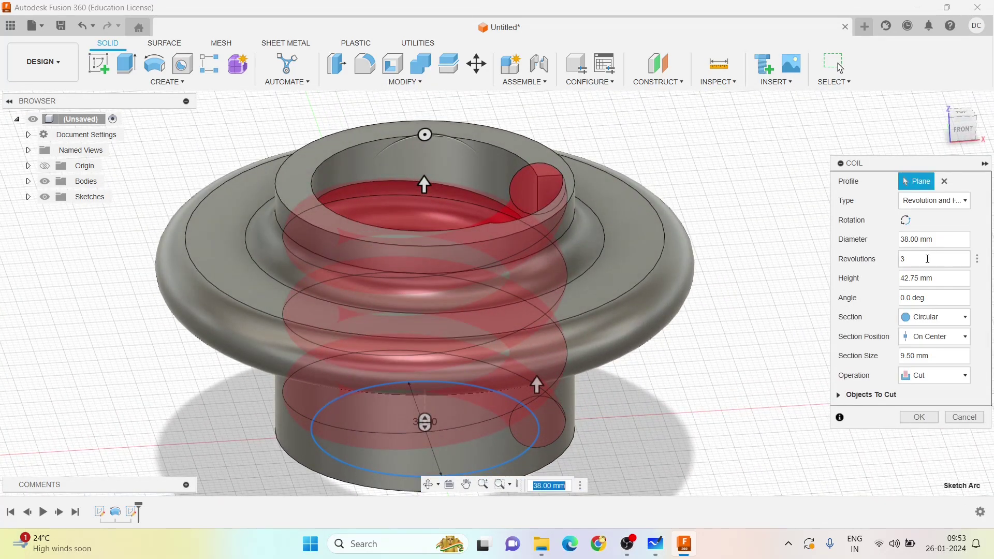
# Step: Change the coil type to Height and Pitch
pyautogui.click(932, 207)
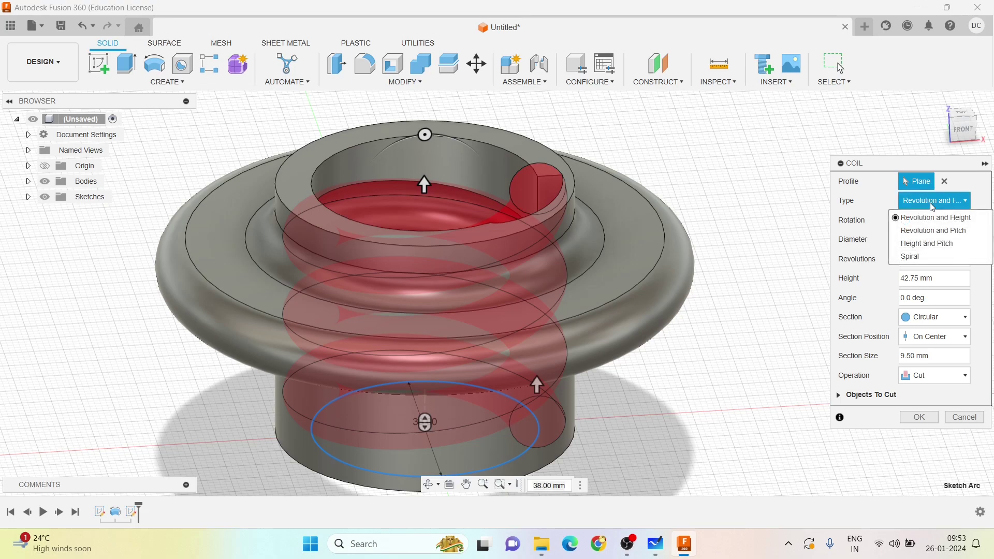
pyautogui.hotkey('alt', 'Tab')
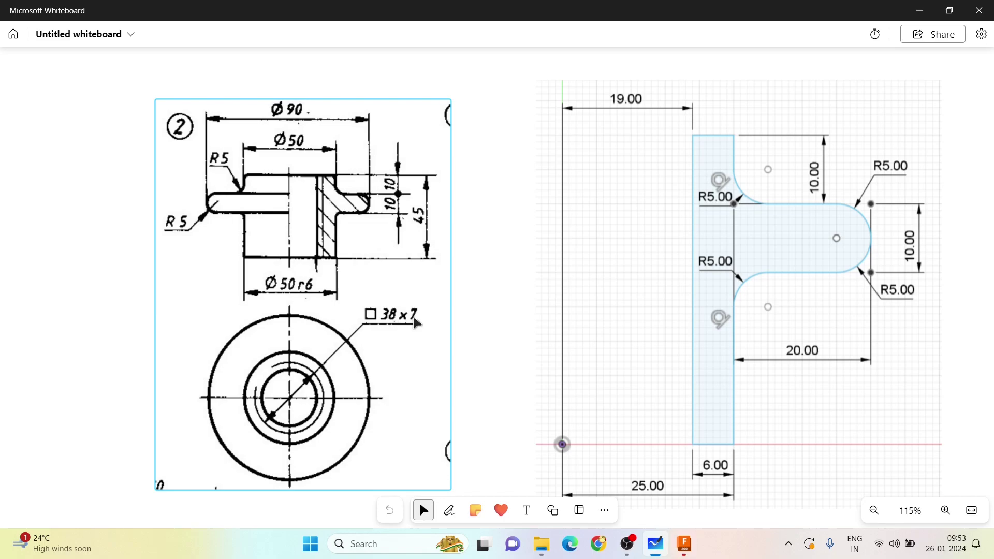
pyautogui.hotkey('alt', 'Tab')
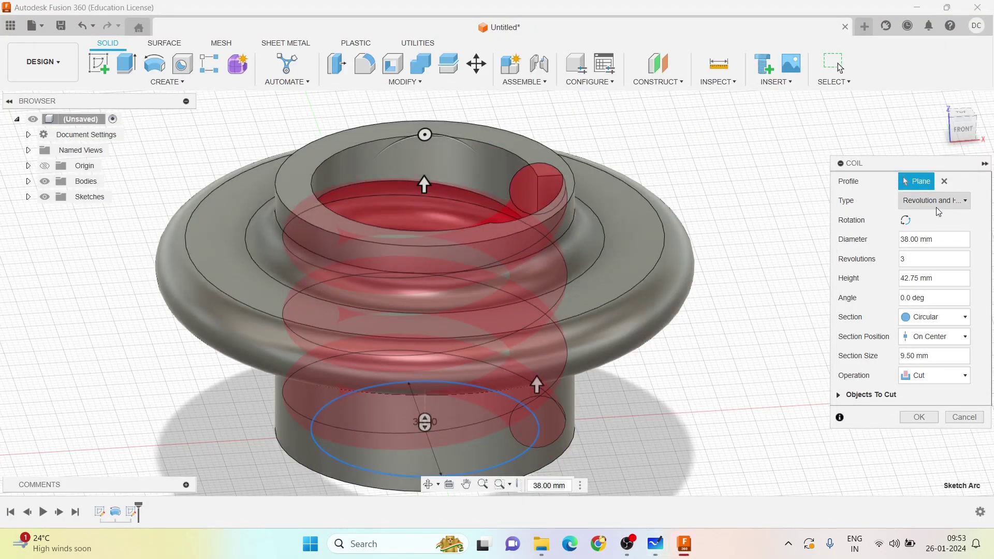
pyautogui.click(941, 204)
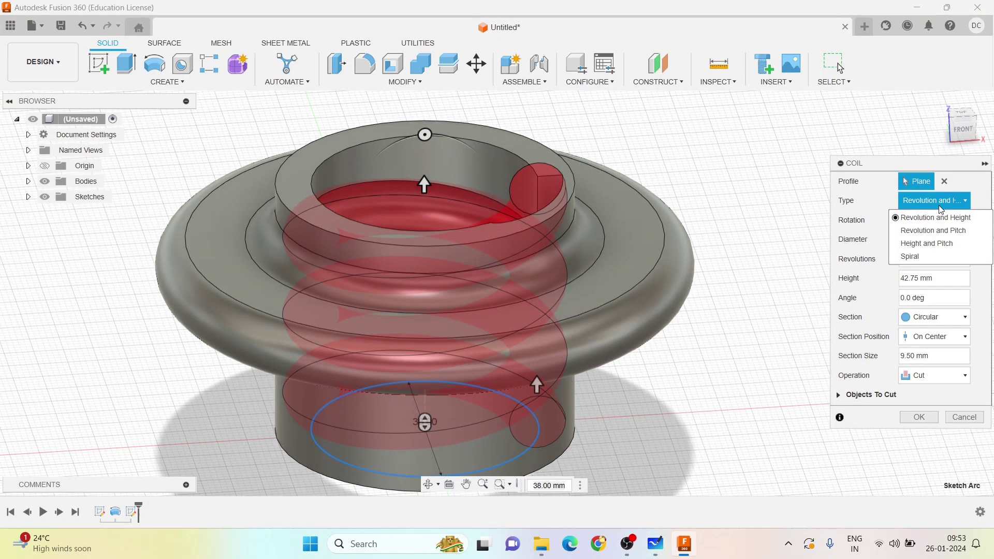
pyautogui.click(941, 244)
pyautogui.hotkey('alt', 'Tab')
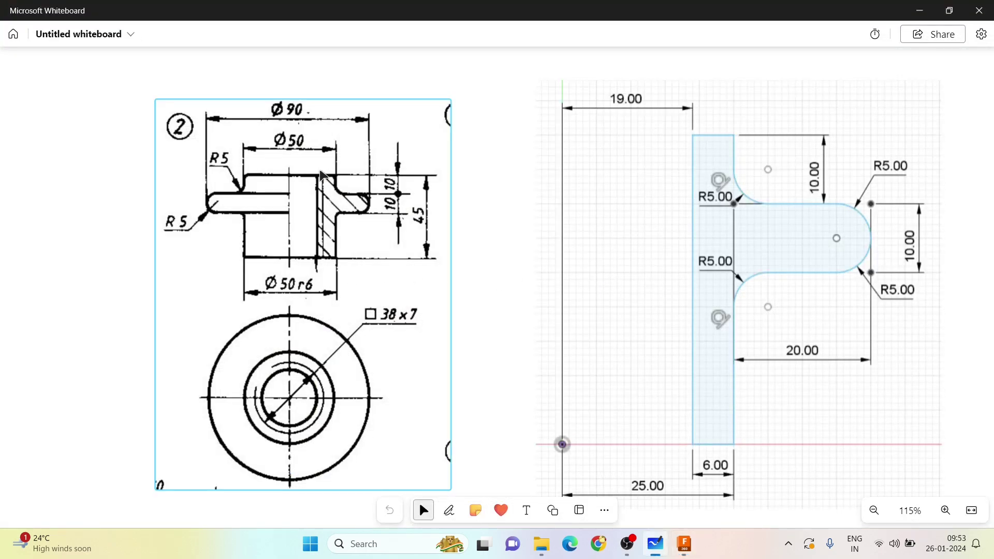
pyautogui.hotkey('alt', 'Tab')
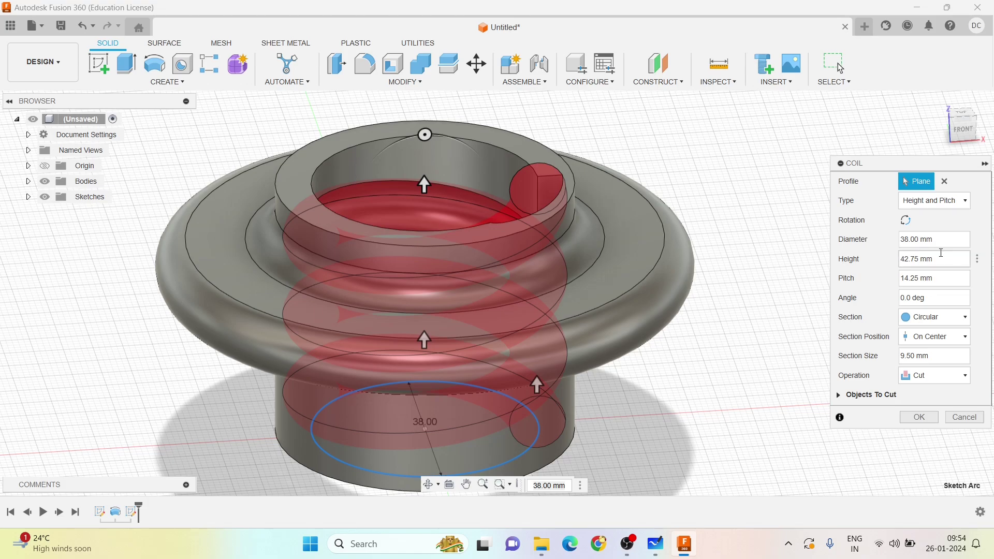
# Step: Set the coil height to 45 mm and the pitch to 7 mm
pyautogui.moveTo(942, 258); pyautogui.dragTo(866, 260)
pyautogui.write('45')
pyautogui.press('Tab')
pyautogui.write('7')
pyautogui.press('Tab')
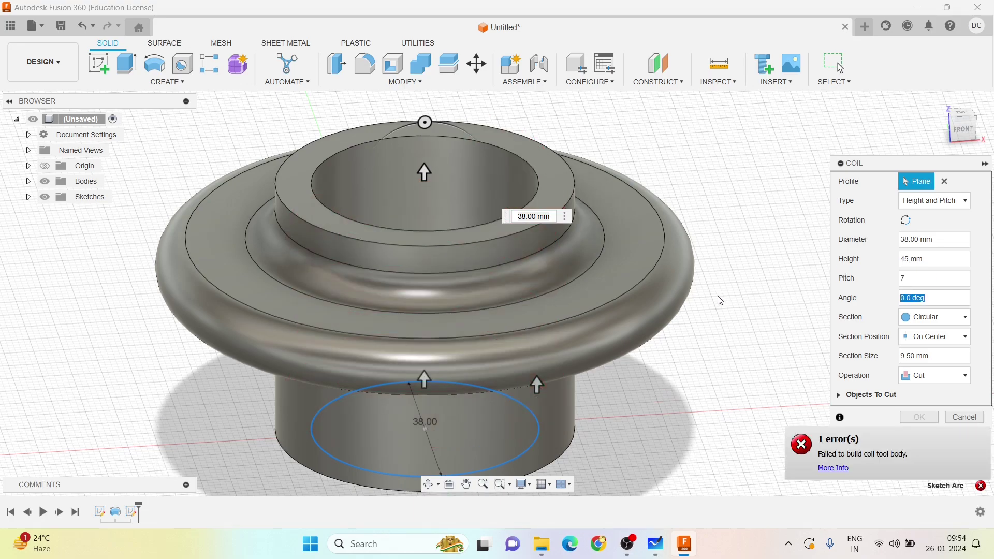
pyautogui.scroll(-3, 681, 189)
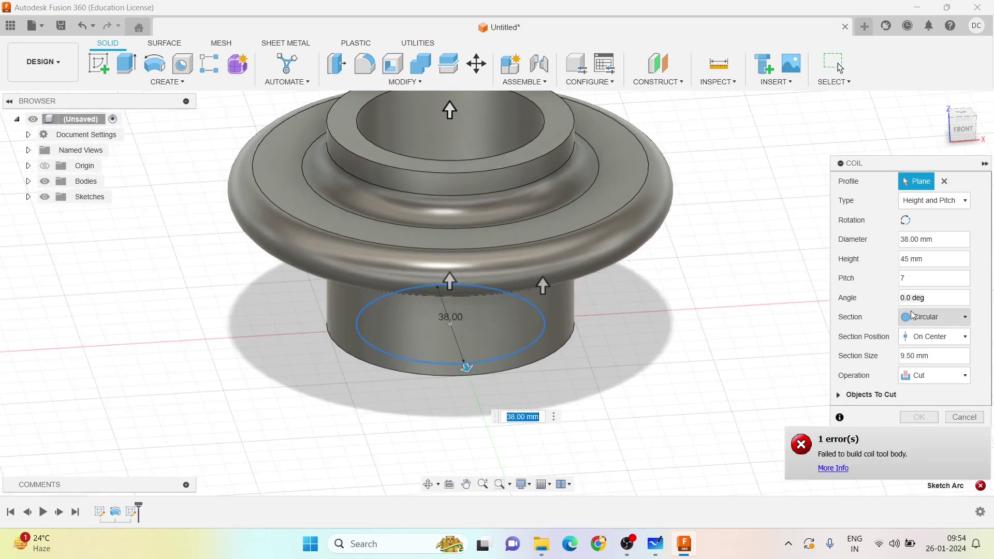
# Step: Make the coil section Square with a 3.5 mm section size
pyautogui.click(928, 319)
pyautogui.click(923, 344)
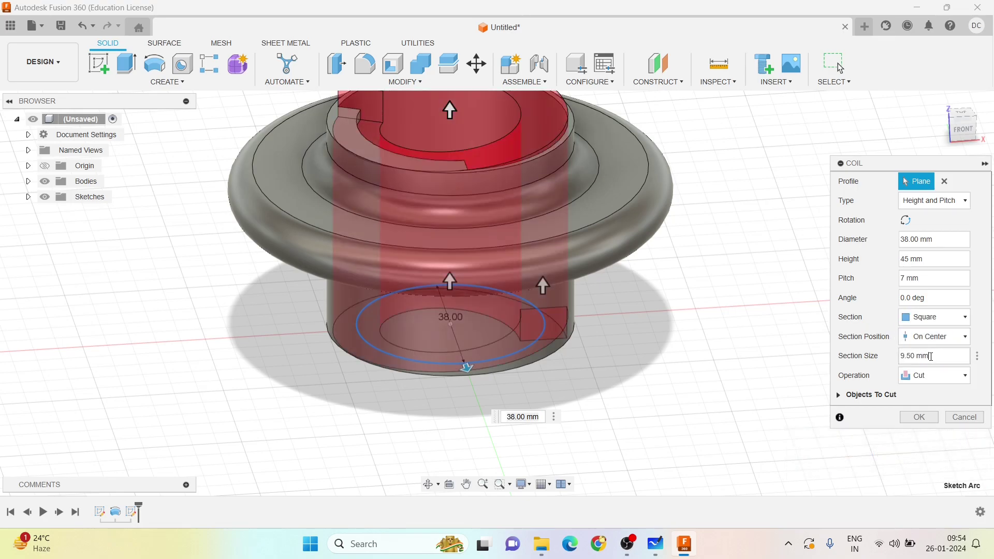
pyautogui.moveTo(918, 357); pyautogui.dragTo(884, 358)
pyautogui.write('3.5')
pyautogui.press('Tab')
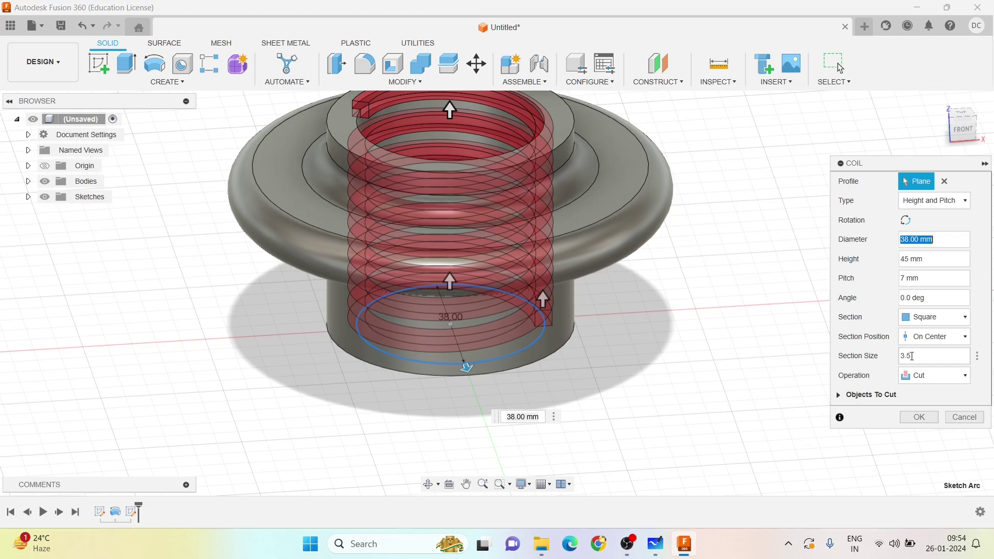
pyautogui.click(924, 356)
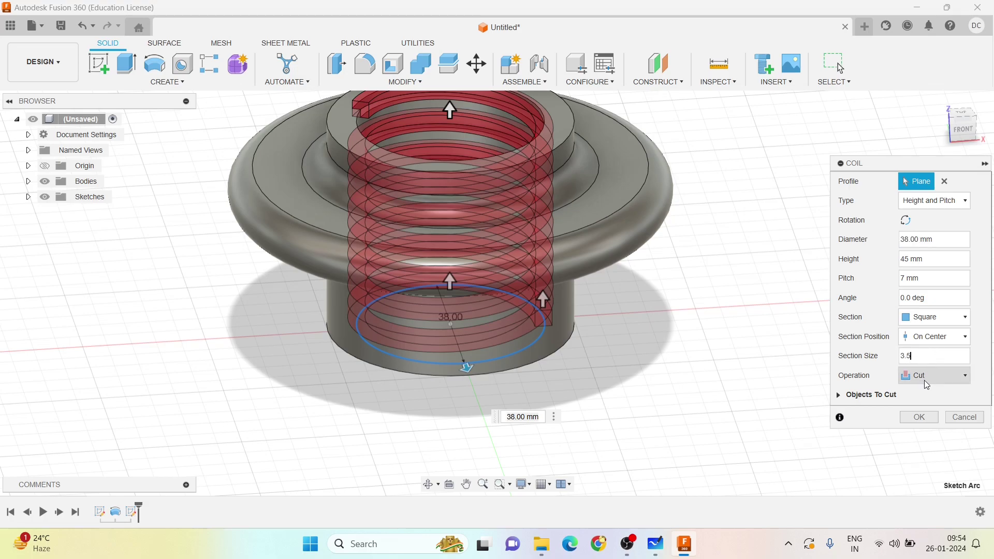
# Step: Apply the coil cut and orbit to inspect the square thread in the bore
pyautogui.click(919, 417)
pyautogui.keyDown('shift'); pyautogui.moveTo(771, 231); pyautogui.dragTo(161, 188, button='middle'); pyautogui.keyUp('shift')
pyautogui.press('Escape')
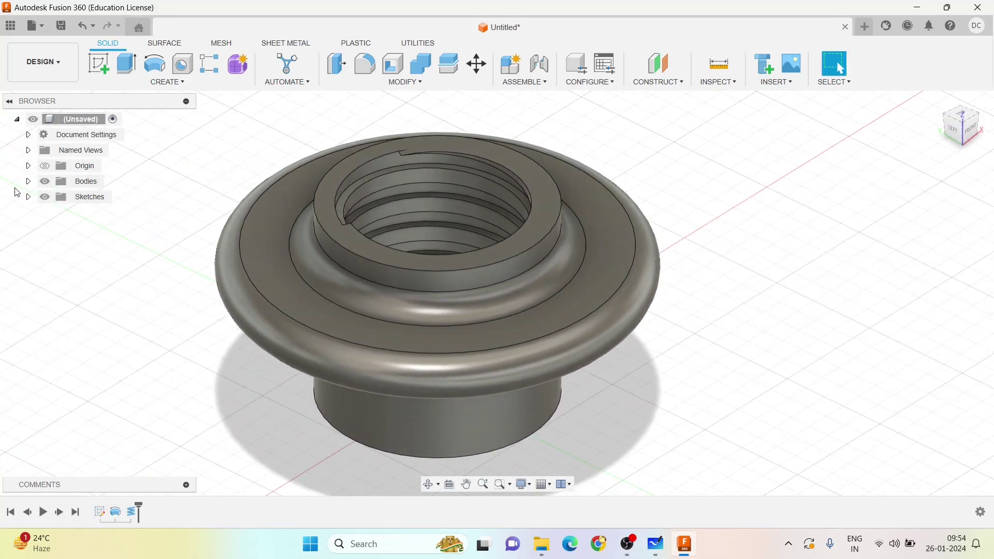
# Step: Create a component from Body1 in the Bodies folder
pyautogui.click(29, 181)
pyautogui.rightClick(91, 195)
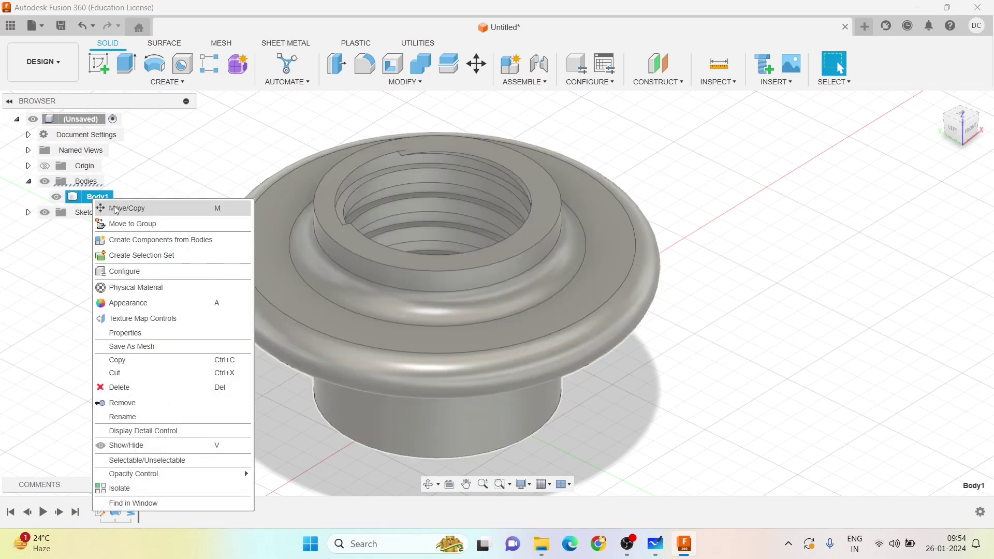
pyautogui.click(160, 240)
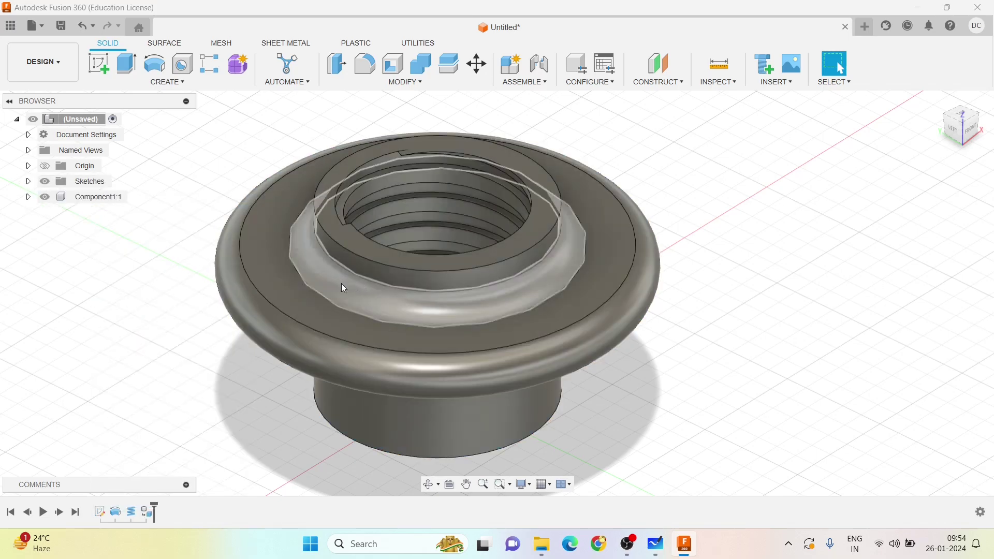
# Step: Rename the new component from Component1 to Nut
pyautogui.rightClick(107, 199)
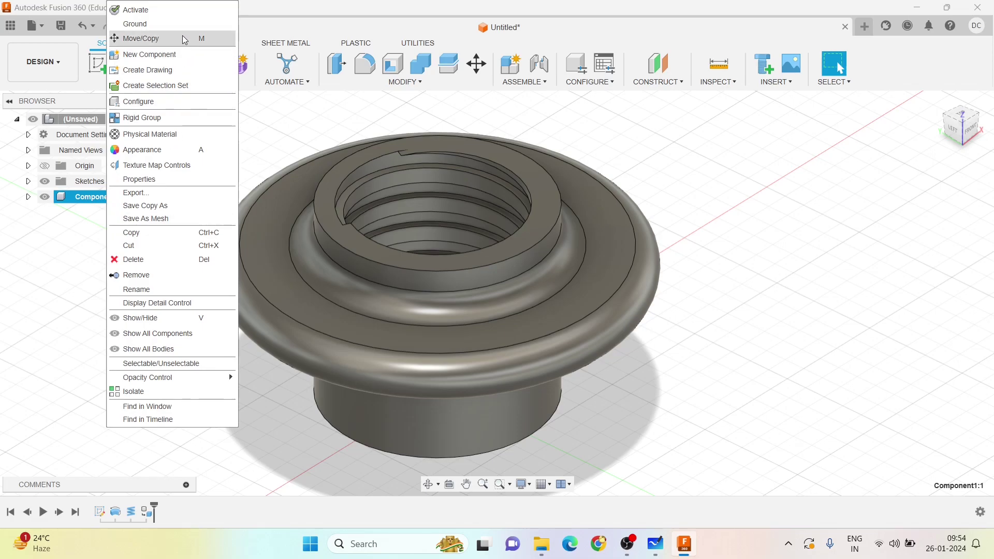
pyautogui.click(137, 288)
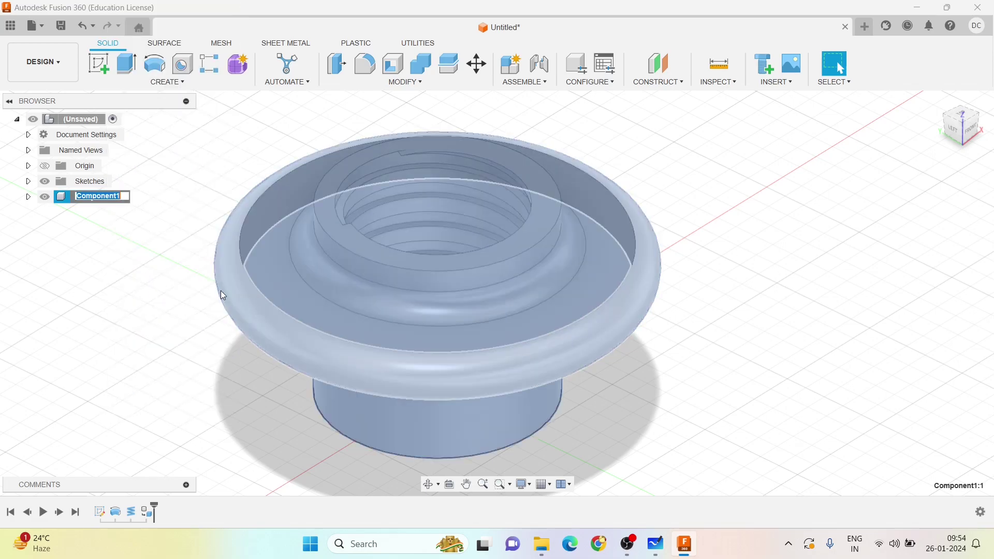
pyautogui.write('Nut')
pyautogui.press('Return')
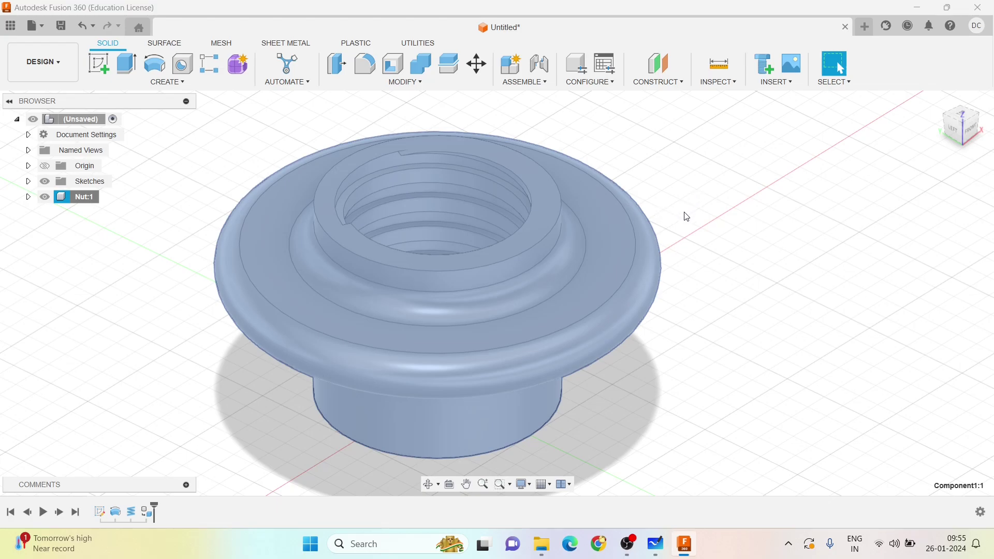
# Step: Save the design as Nut with Ctrl+S
pyautogui.hotkey('ctrl', 's')
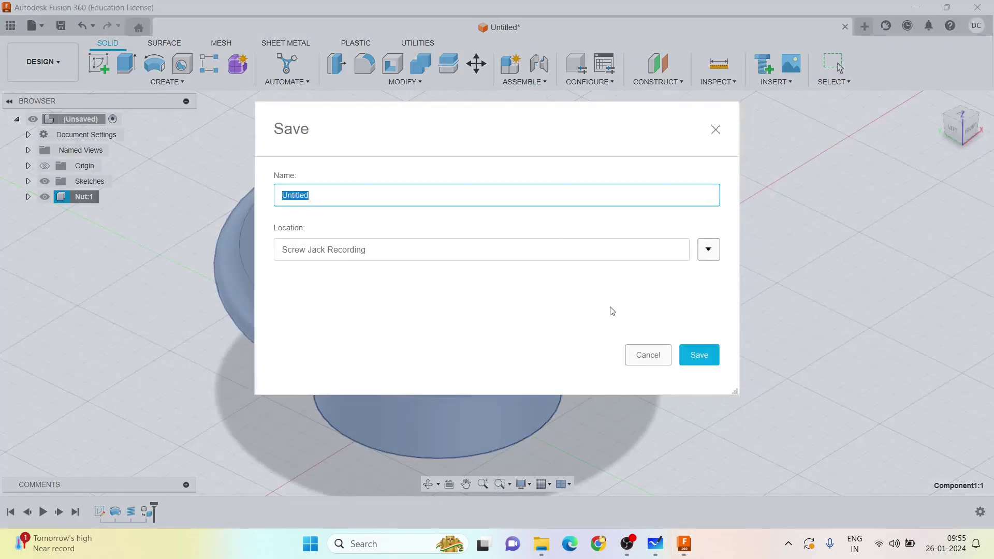
pyautogui.write('Nut')
pyautogui.press('Return')
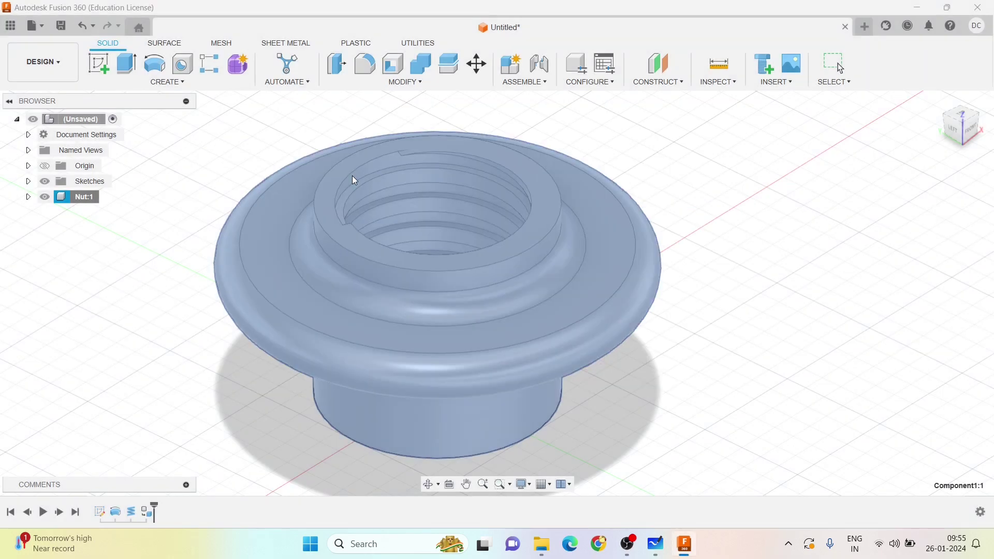
pyautogui.click(405, 83)
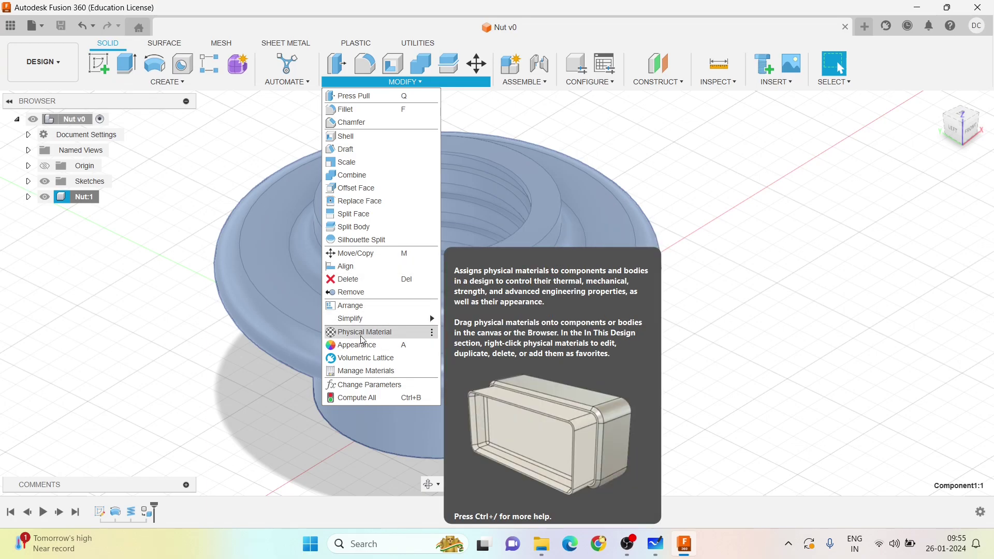
# Step: Apply Steel, Mild from the Metal physical materials library to the nut
pyautogui.click(712, 251)
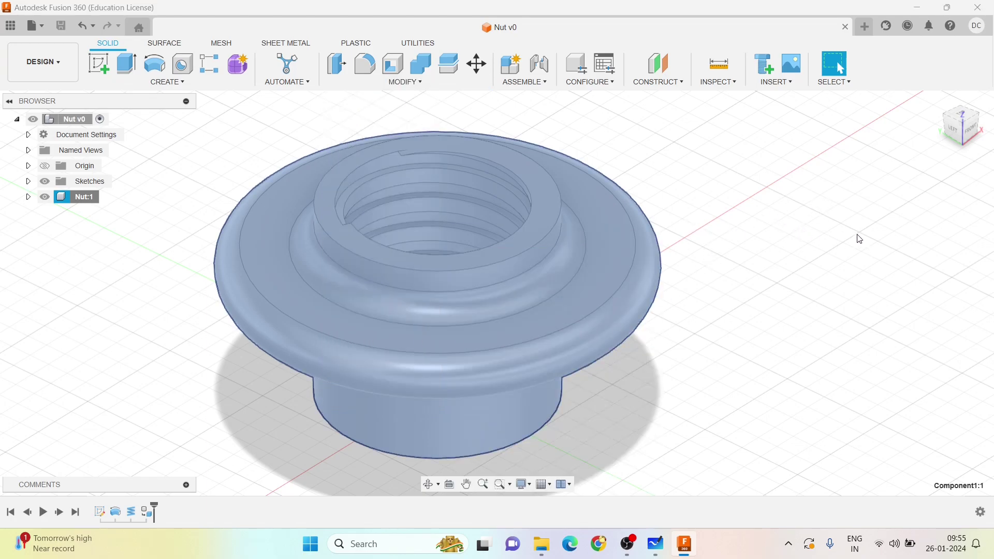
pyautogui.scroll(-2, 879, 338)
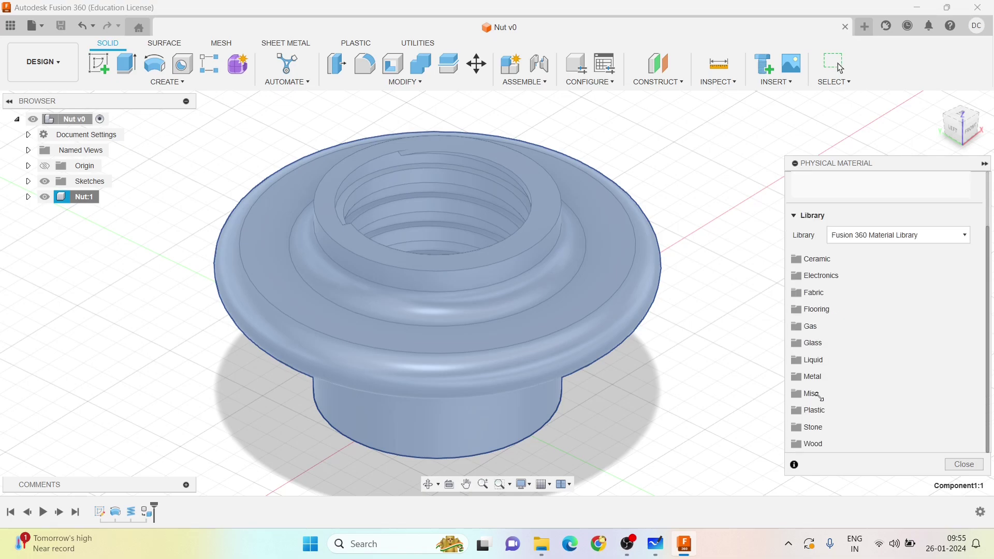
pyautogui.click(798, 380)
pyautogui.scroll(-10, 859, 362)
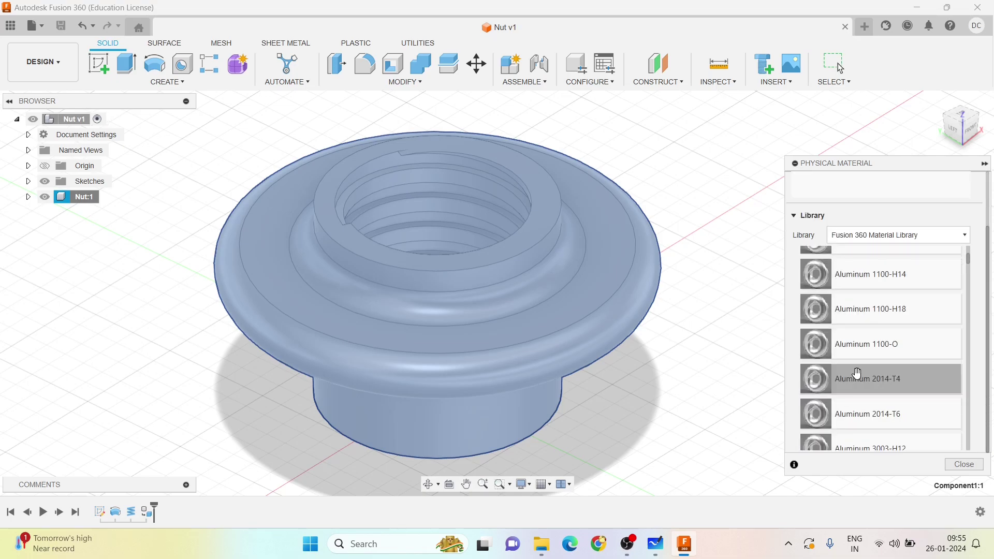
pyautogui.scroll(-20, 860, 356)
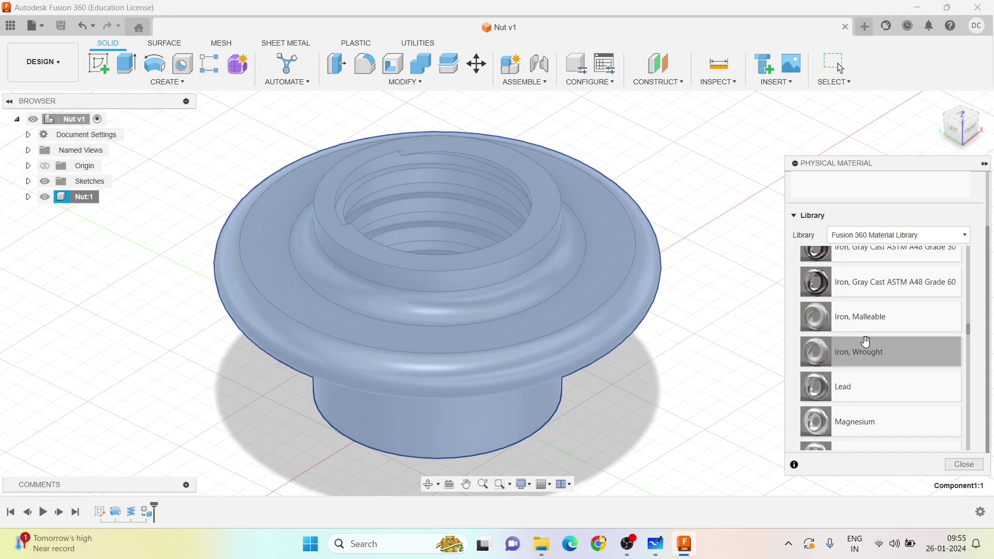
pyautogui.scroll(-20, 865, 344)
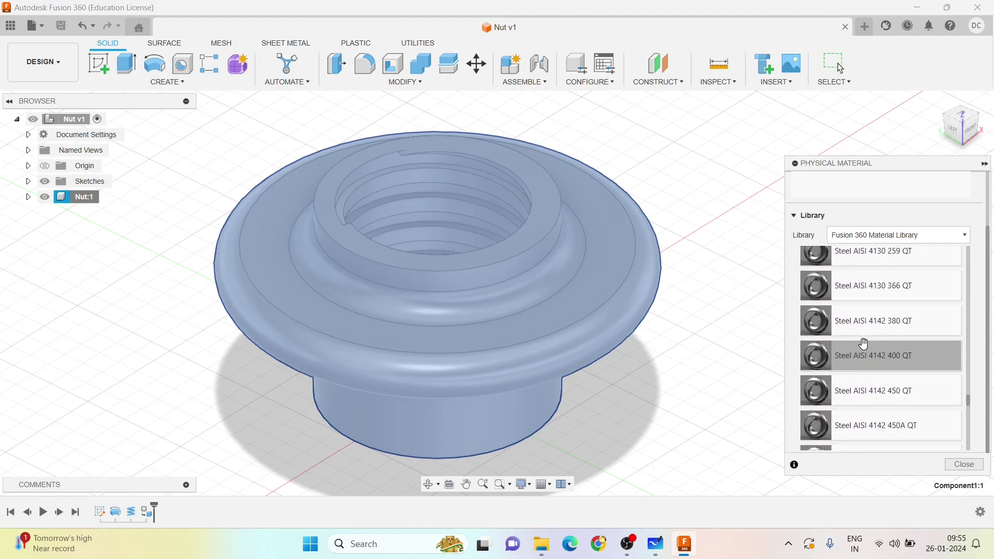
pyautogui.scroll(-15, 860, 337)
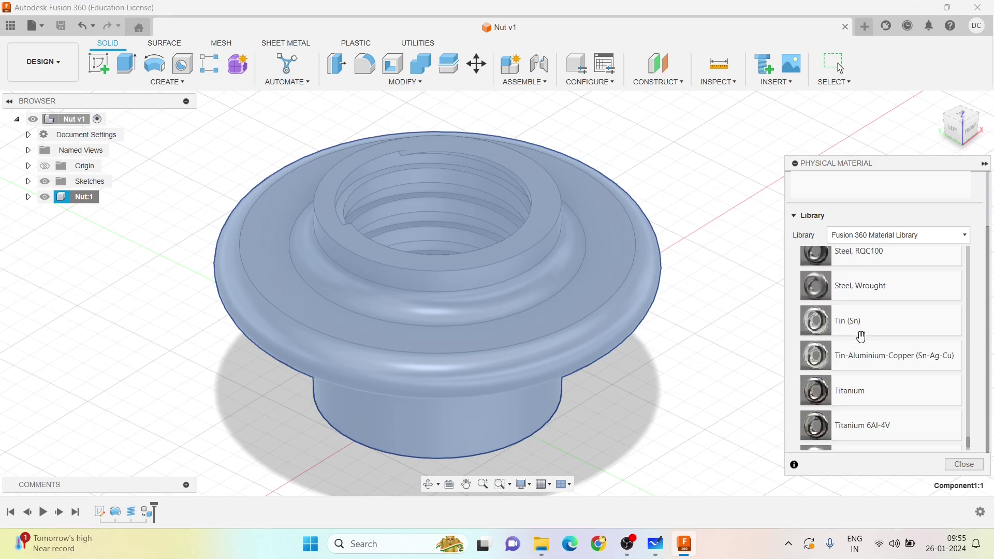
pyautogui.scroll(5, 861, 338)
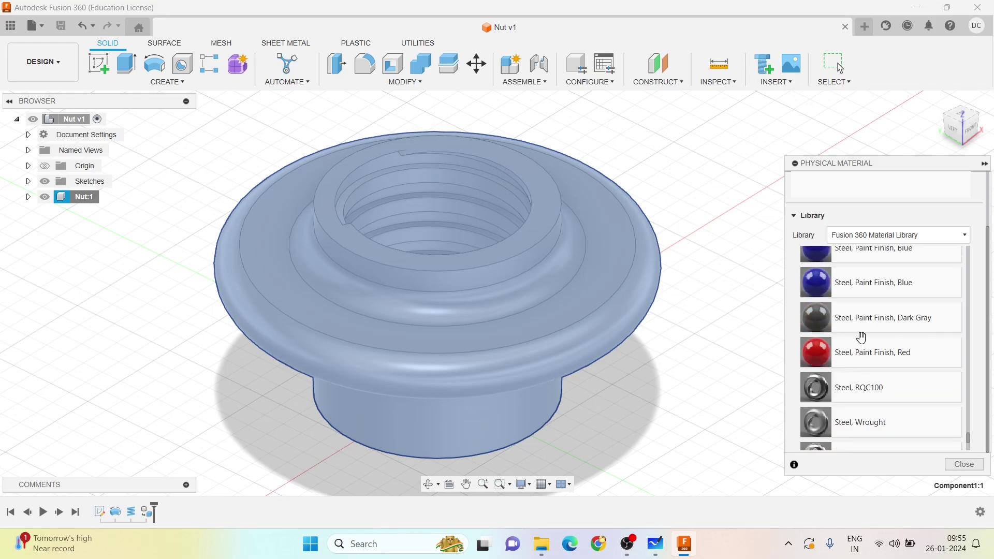
pyautogui.scroll(5, 861, 337)
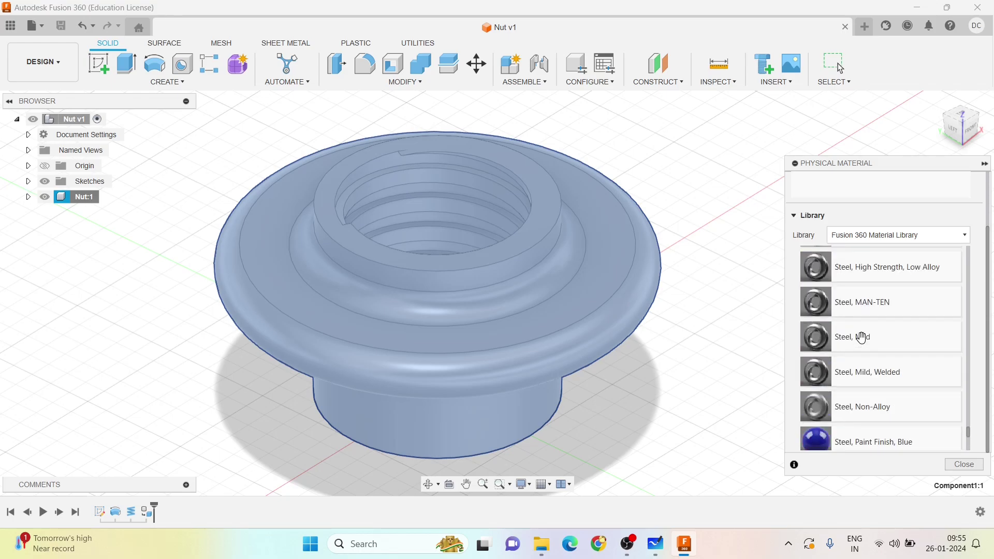
pyautogui.moveTo(888, 339); pyautogui.dragTo(527, 292)
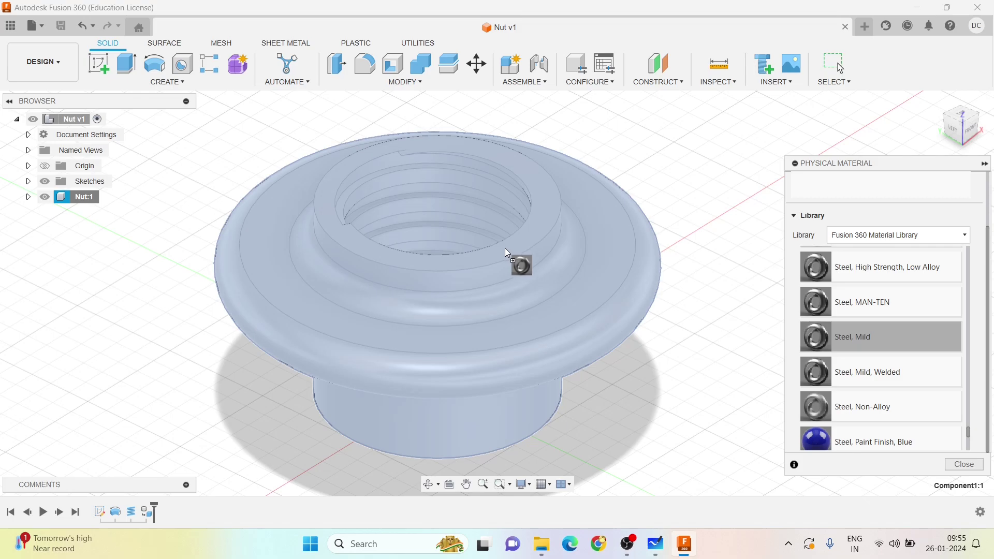
pyautogui.moveTo(505, 249); pyautogui.dragTo(508, 250)
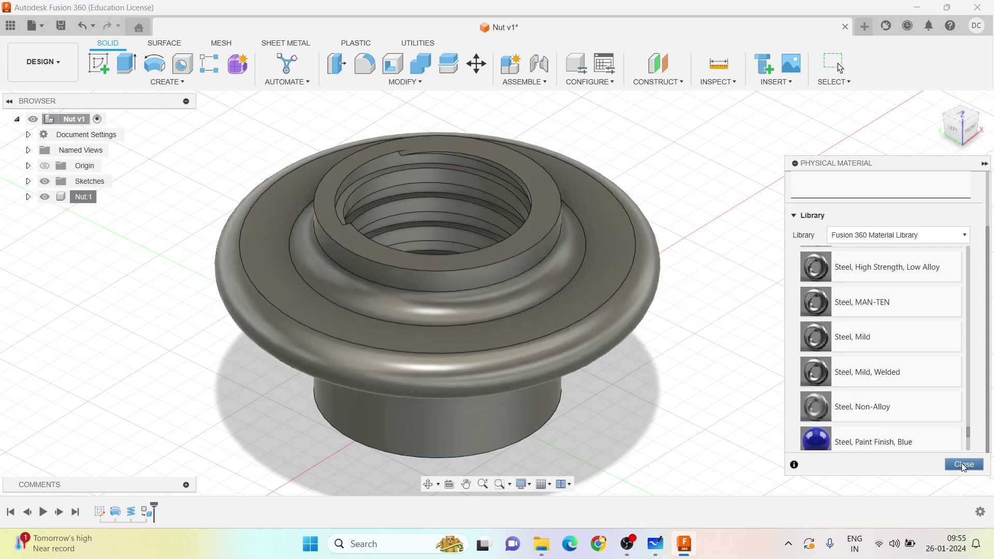
pyautogui.click(964, 464)
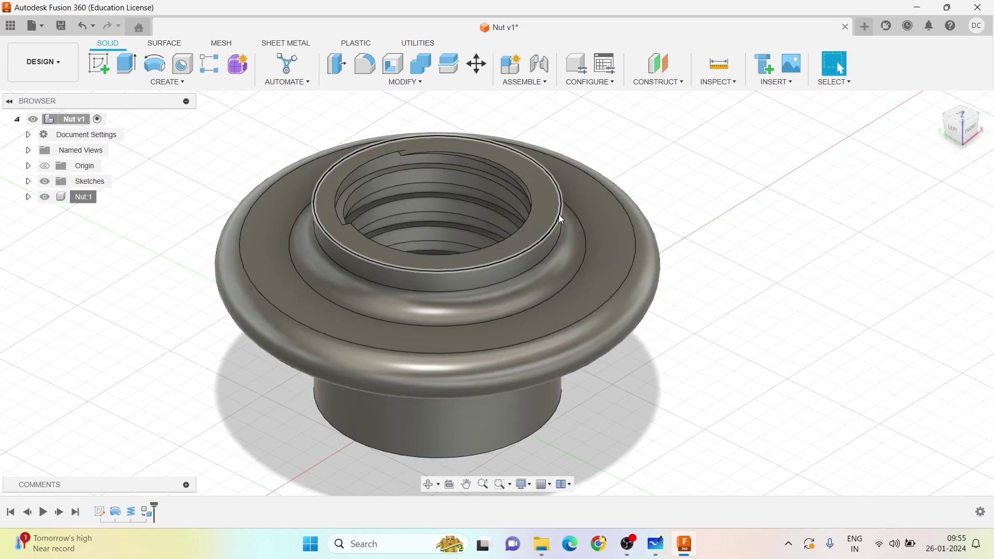